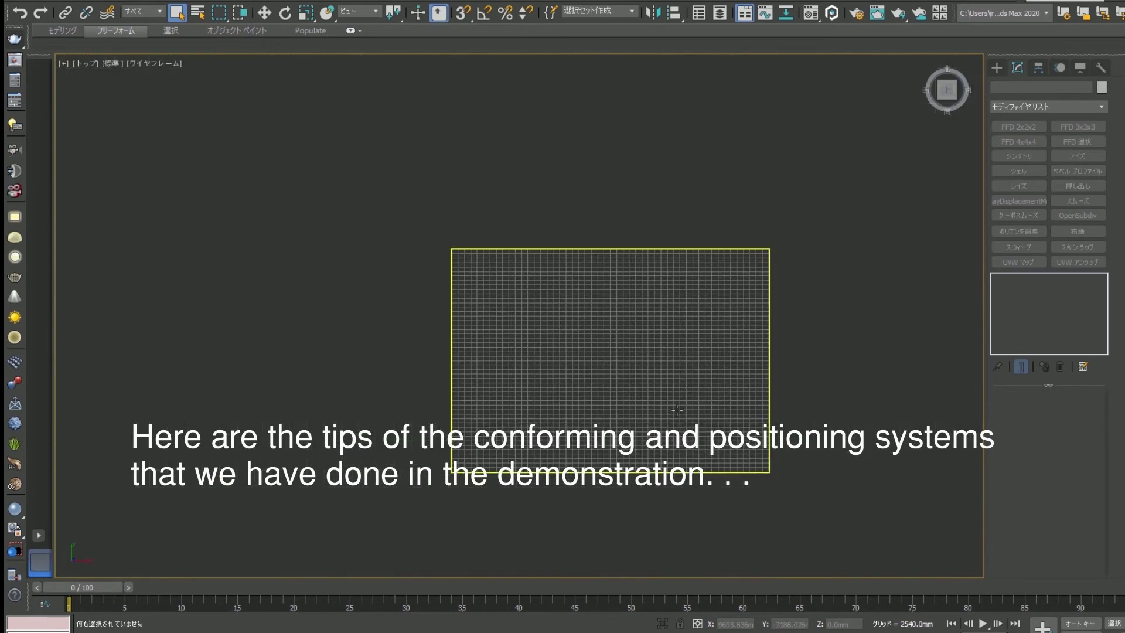
Draw a four-point U-shaped Line spline over the terrain in Top view
right_click(675, 407)
click(709, 347)
click(720, 303)
click(670, 300)
click(613, 304)
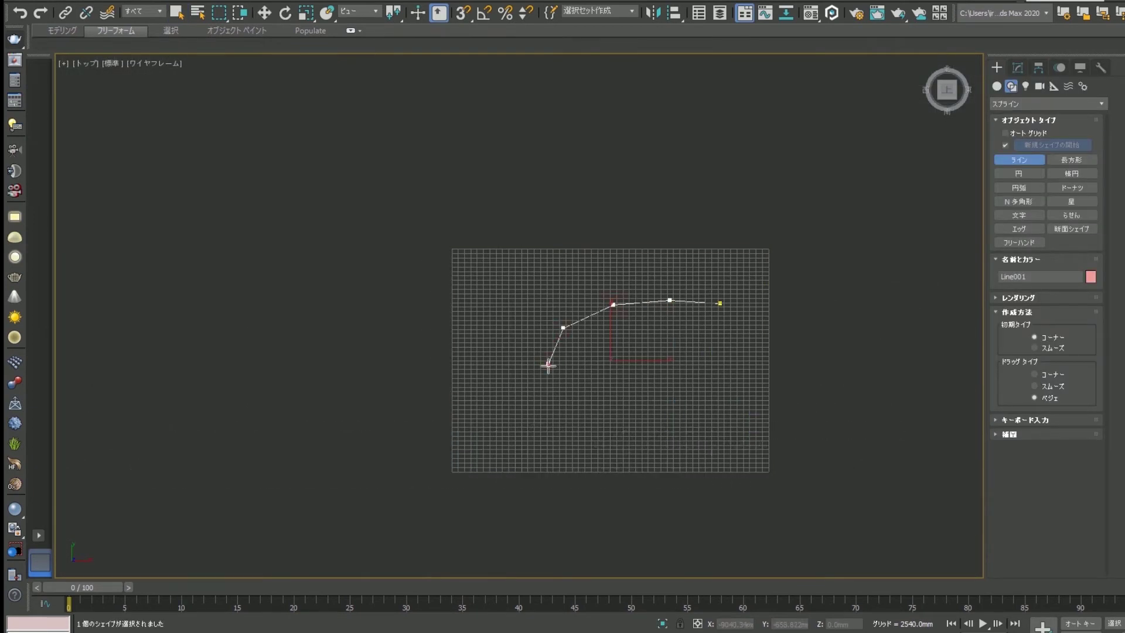
right_click(788, 399)
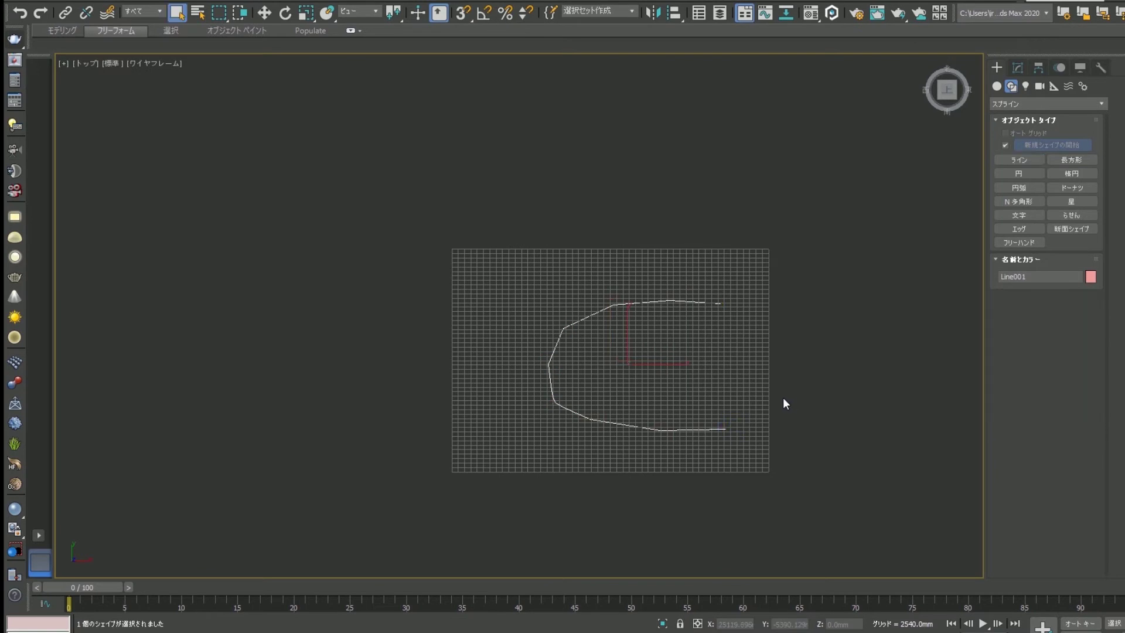
In Perspective view, move the spline up above the terrain
key(p)
key(w)
drag(643, 339, 596, 296)
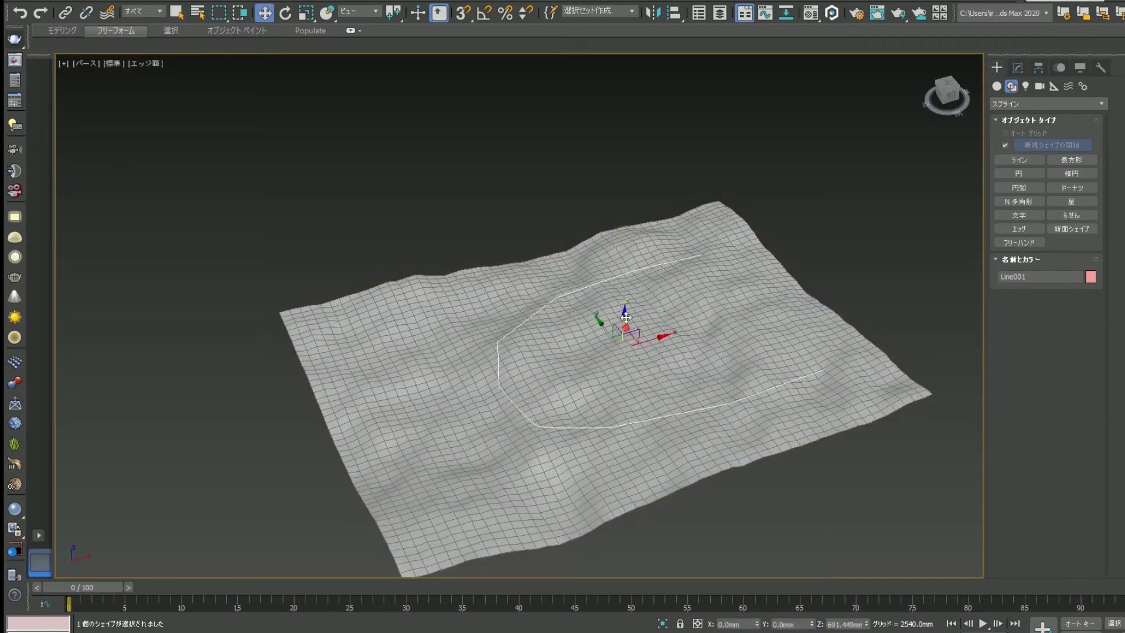
Add a Sweep modifier to the spline with a flat Bar cross-section
click(1018, 68)
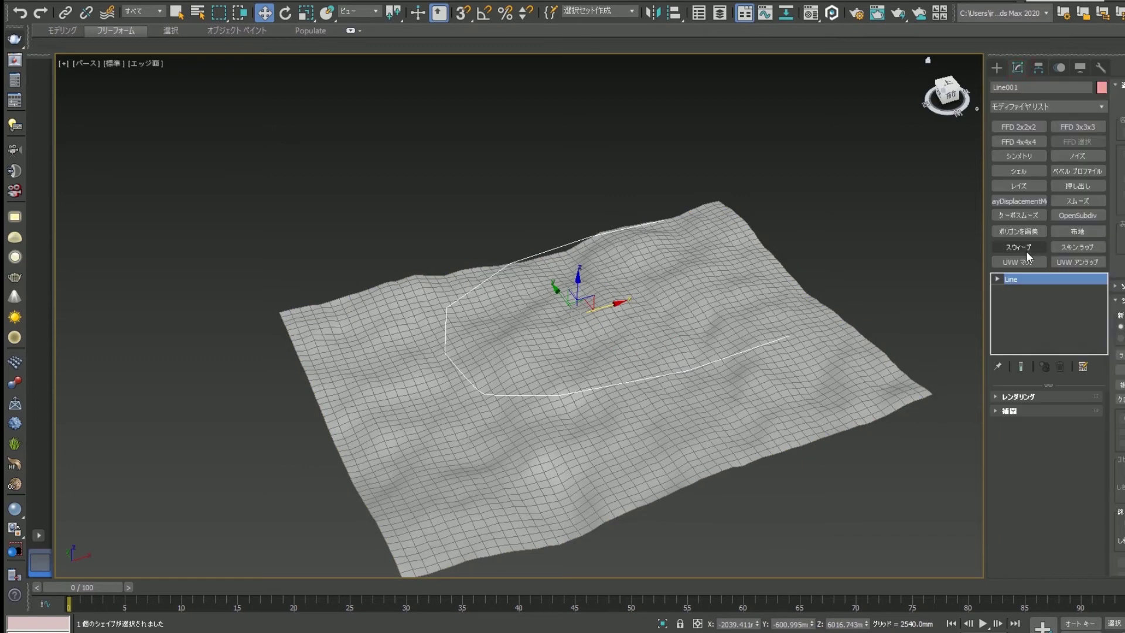
click(1019, 247)
scroll(926, 371, up, 3)
click(1064, 452)
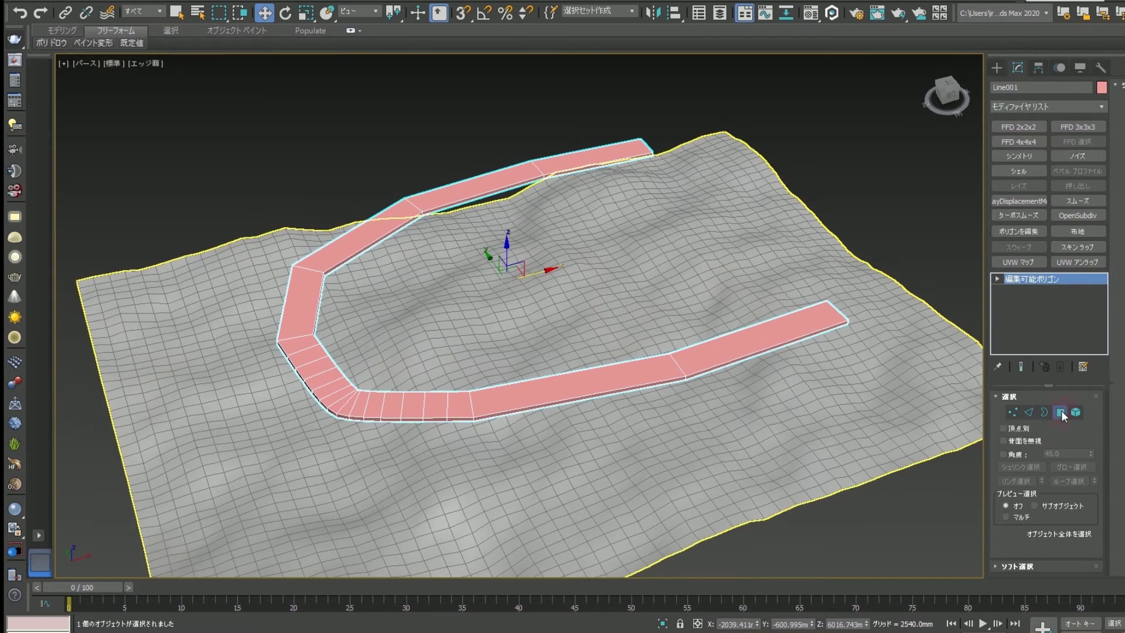
Convert the strip to Editable Poly and connect its long edges with 8 segments
click(1063, 414)
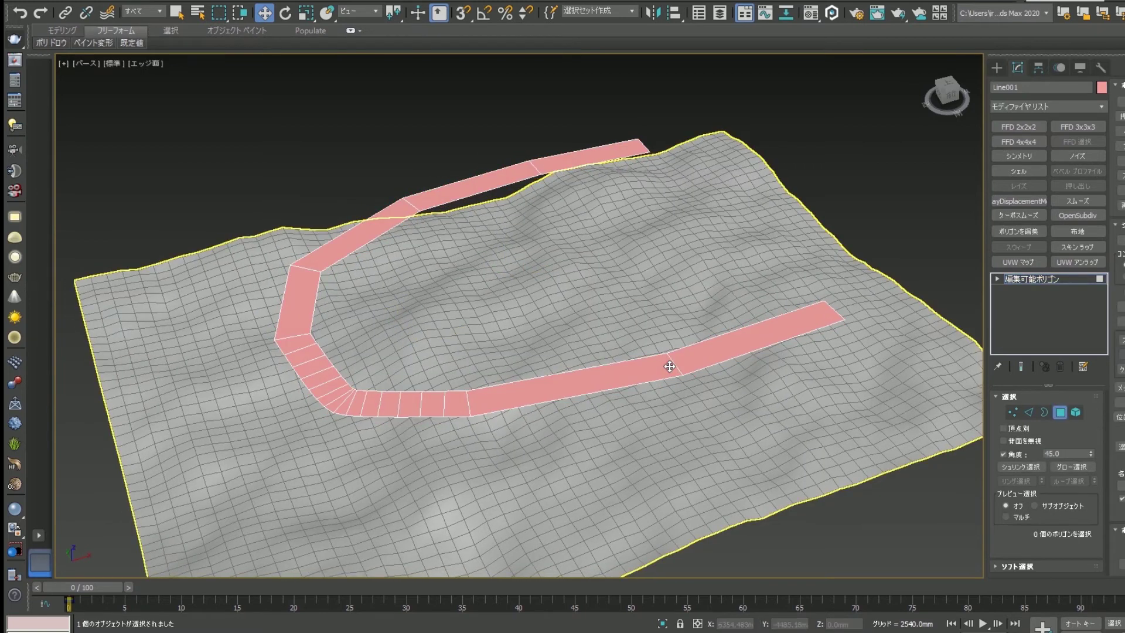
click(1029, 412)
drag(720, 311, 644, 381)
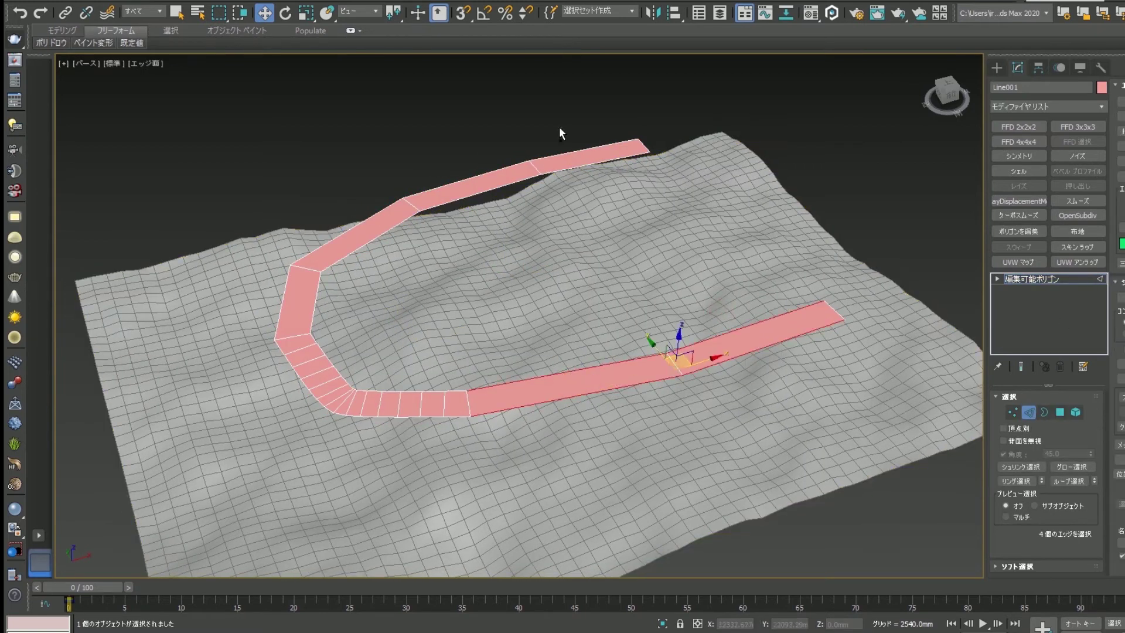
ctrl+drag(360, 312, 361, 313)
right_click(536, 322)
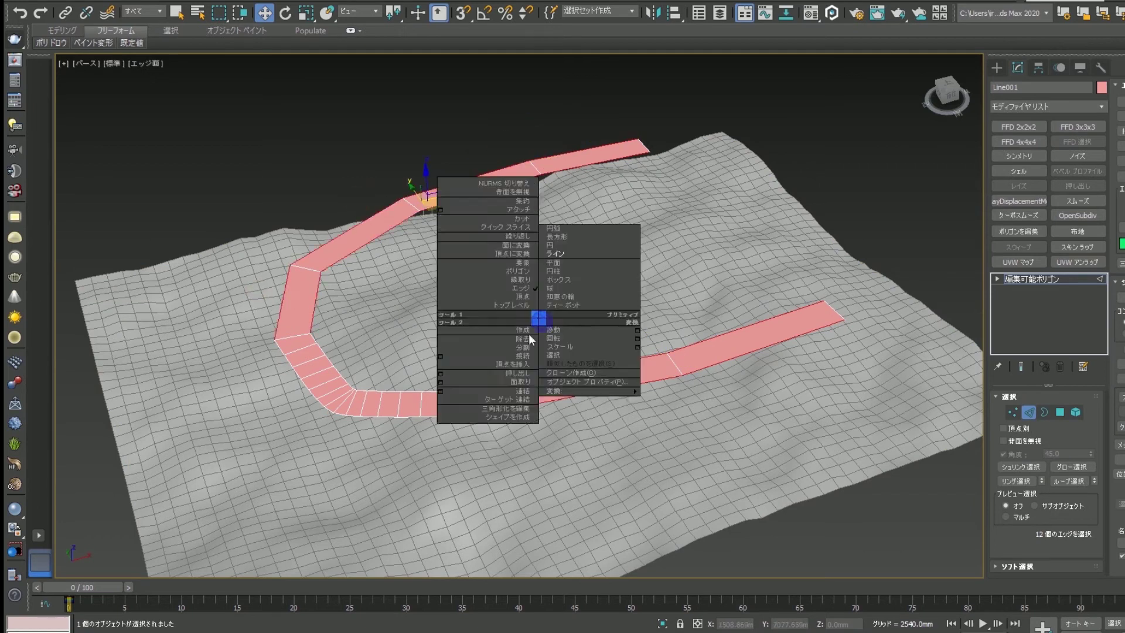
click(456, 362)
drag(529, 327, 541, 303)
click(530, 382)
click(1029, 413)
mouse_move(638, 383)
alt+middle_down()
mouse_move(647, 350)
mouse_move(645, 358)
mouse_move(604, 328)
alt+middle_up()
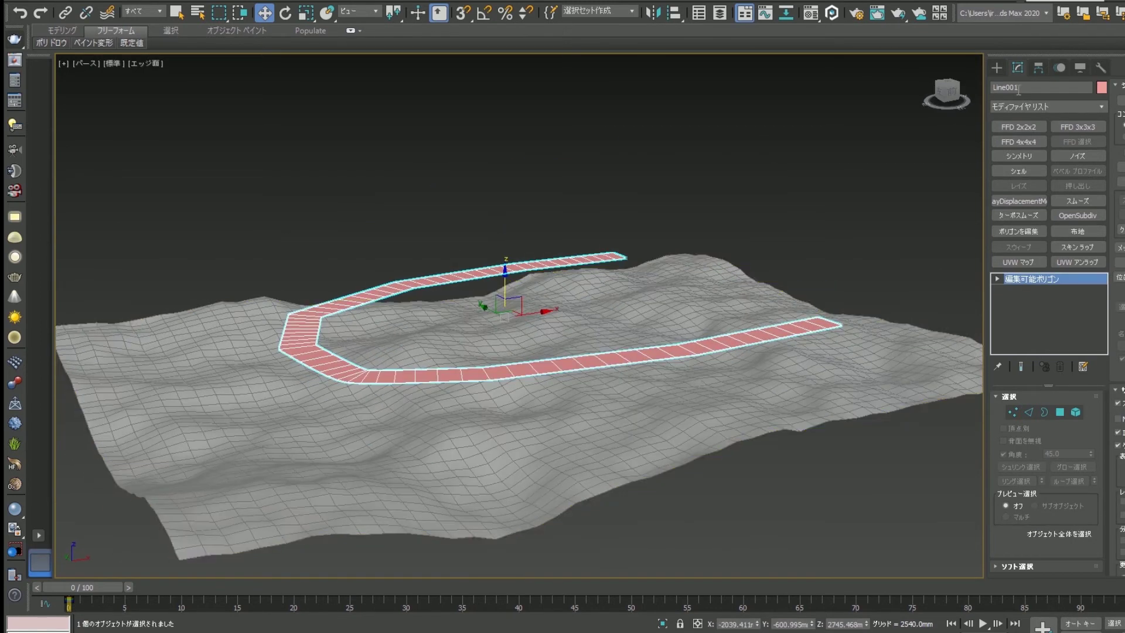
Create a Conform compound object from the strip, wrapping onto terrain D_Plane001
click(997, 67)
click(1020, 159)
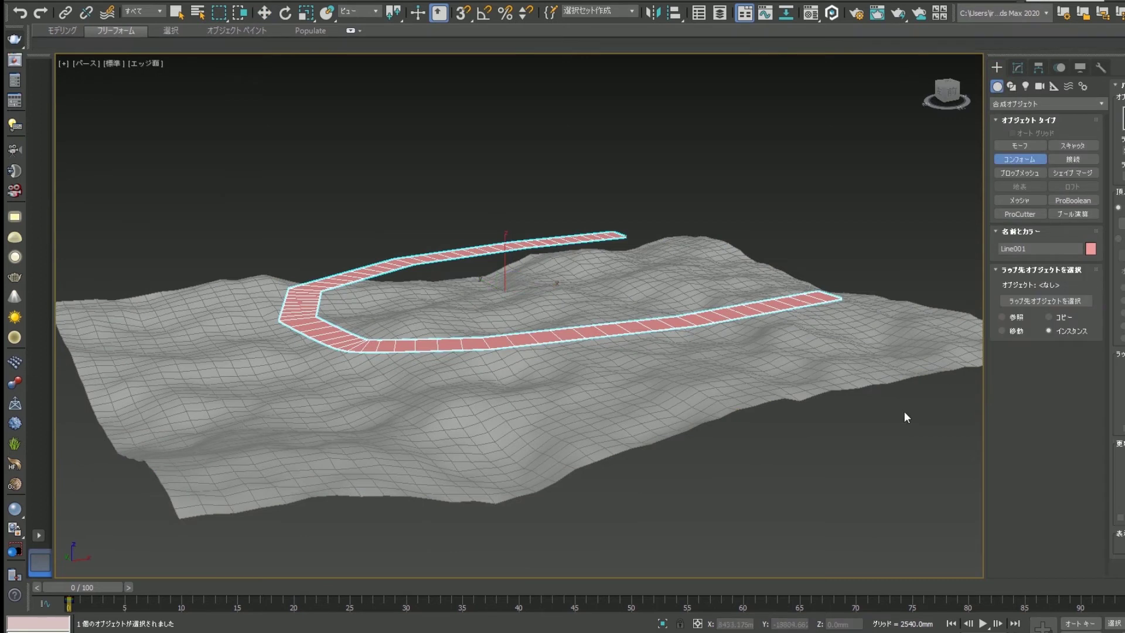
key(t)
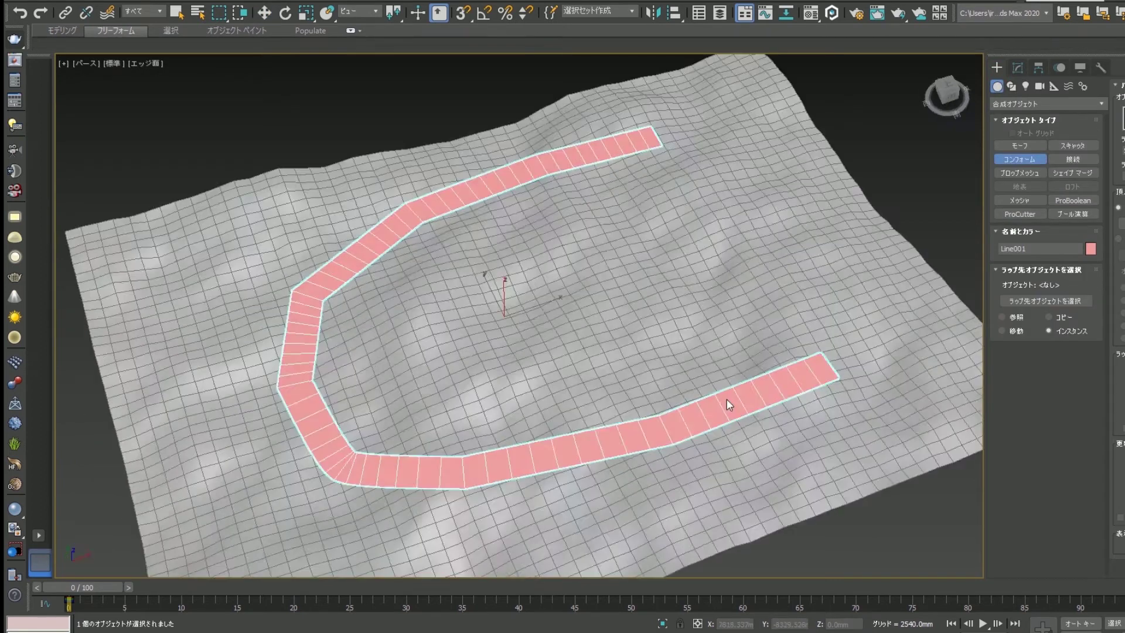
key(F3)
scroll(783, 326, down, 1)
key(F3)
scroll(783, 327, down, 5)
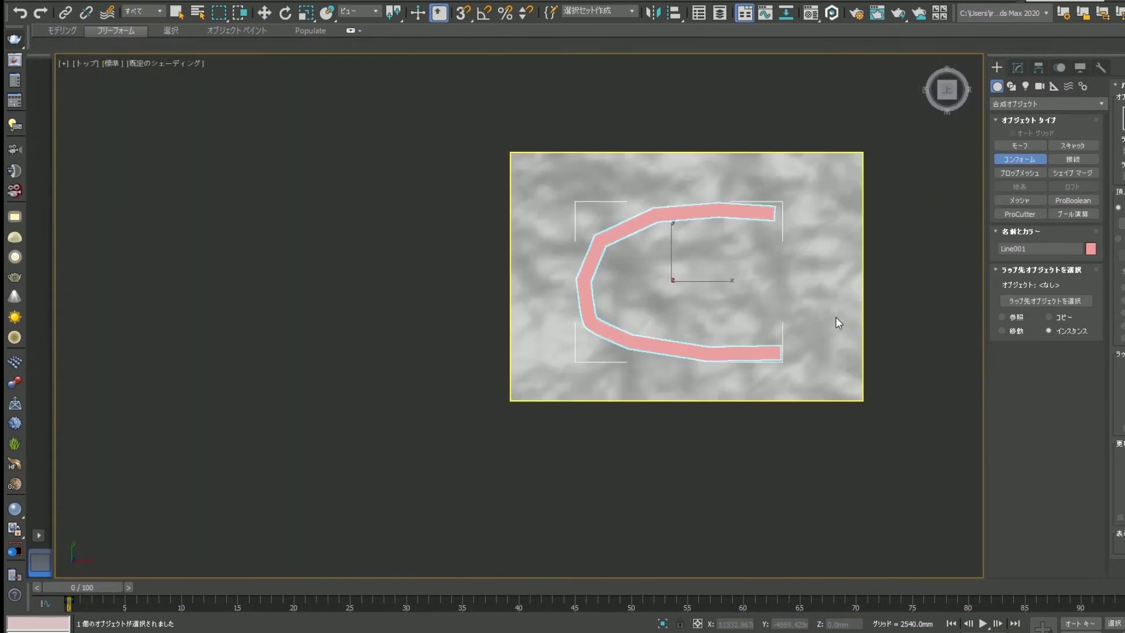
click(1050, 301)
click(796, 279)
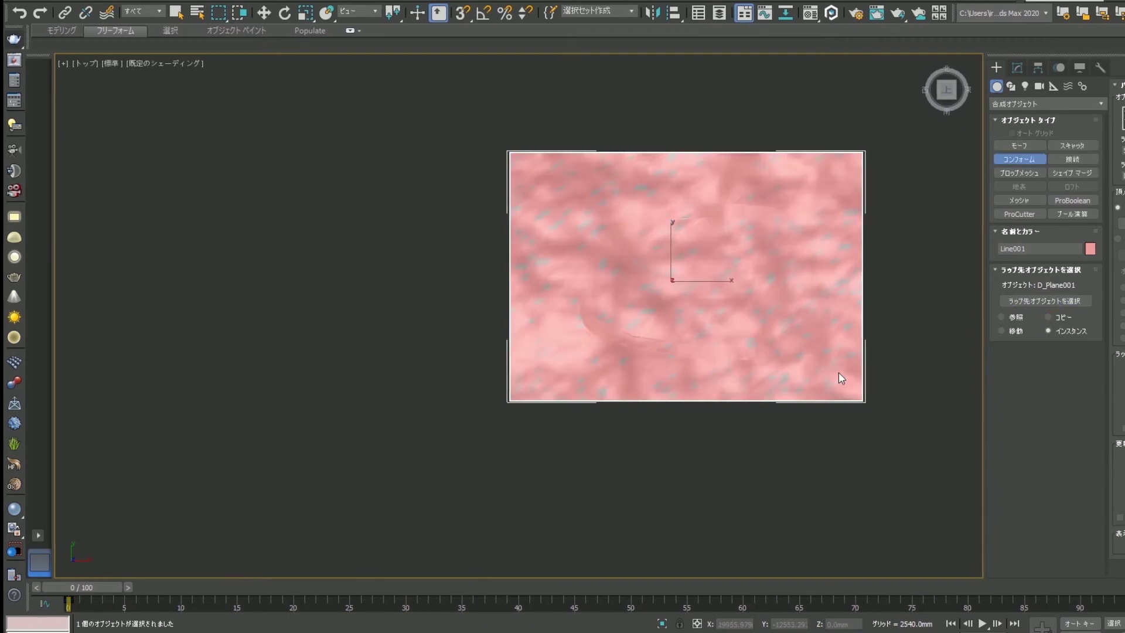
Enable Hide Wrap-To Object and view the draped road in Perspective
key(p)
click(1010, 67)
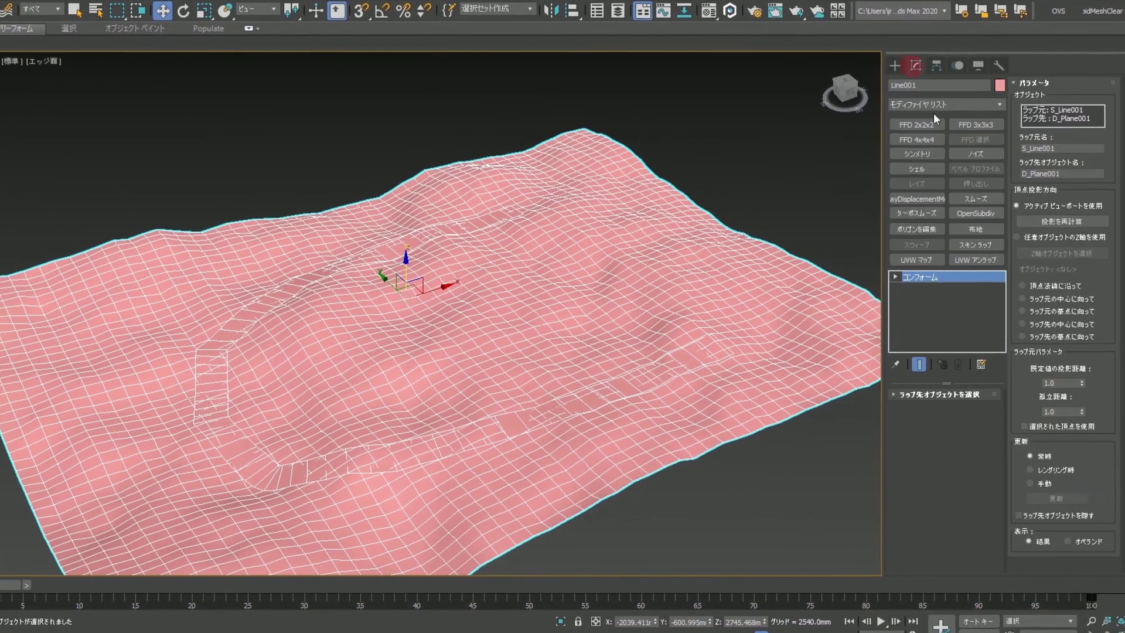
click(1013, 515)
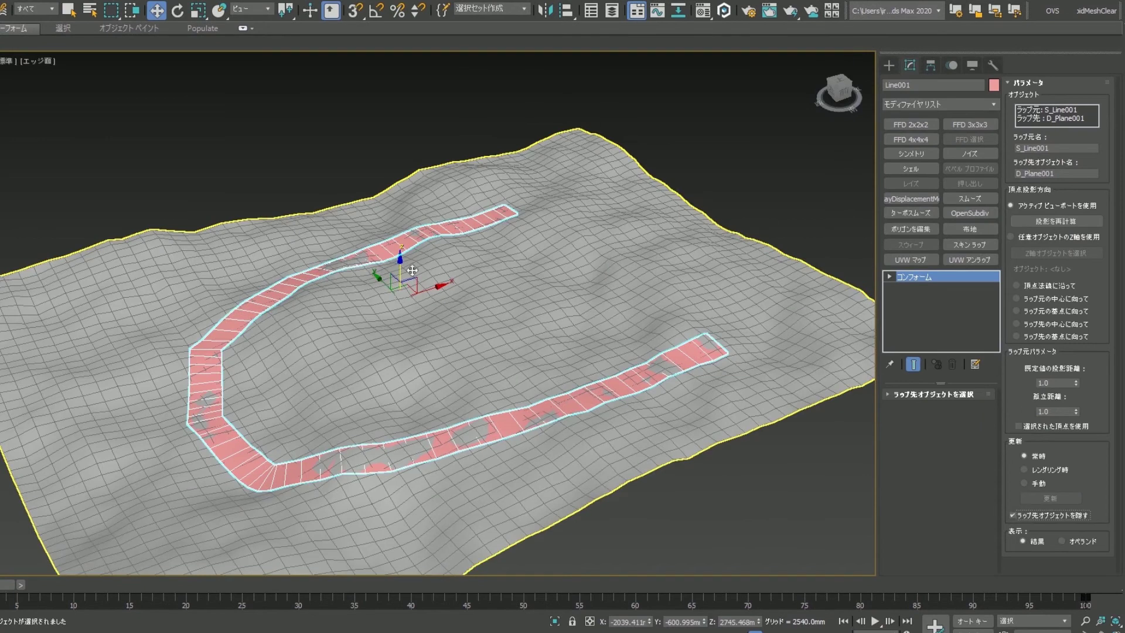
alt+middle_drag(513, 289, 542, 363)
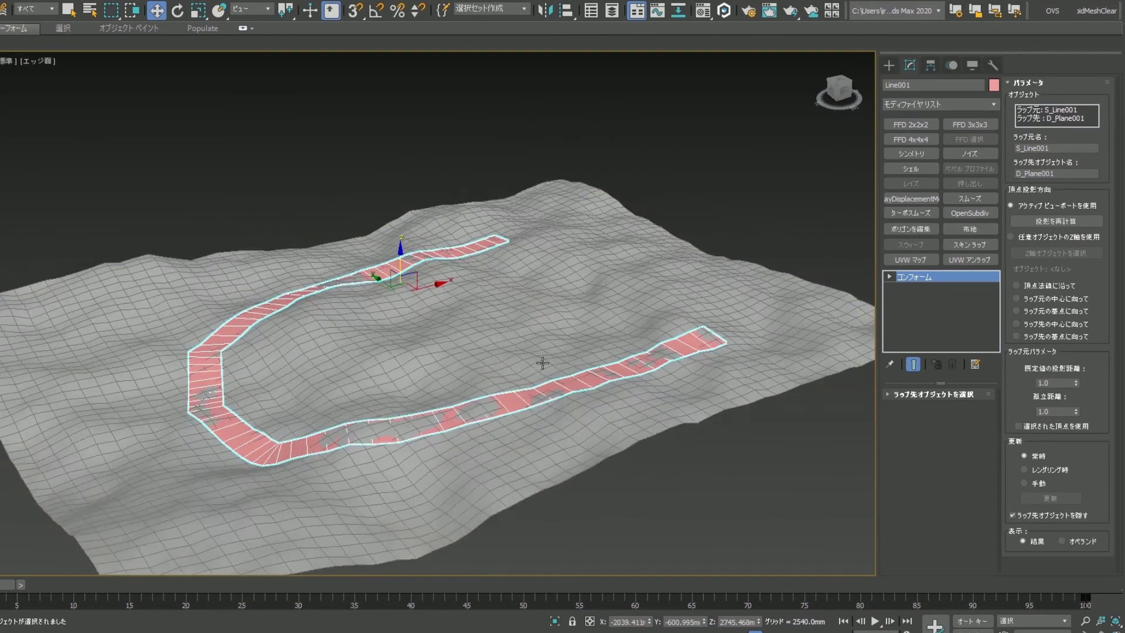
scroll(542, 362, down, 5)
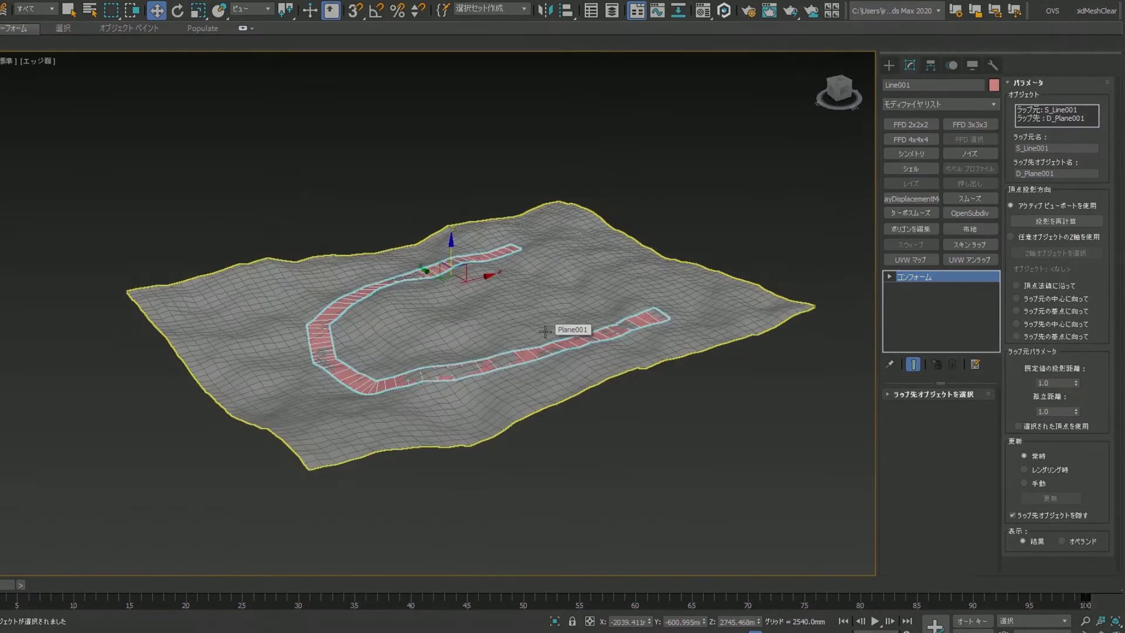
scroll(562, 328, down, 5)
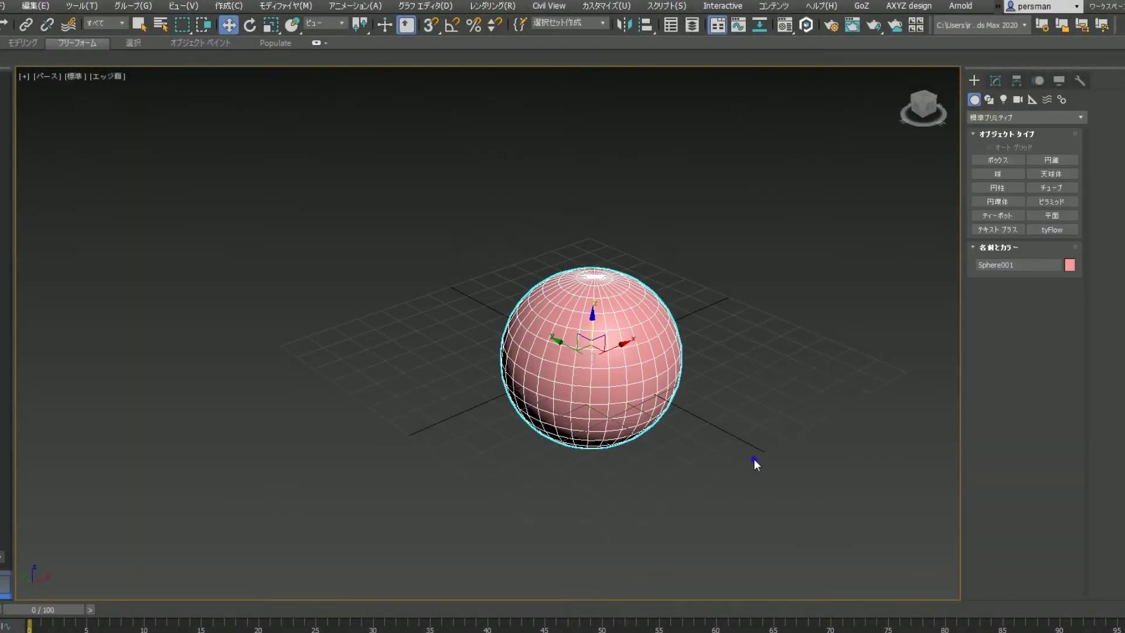
Create a large plane and raise it above the sphere
right_click(753, 442)
click(1052, 215)
drag(184, 343, 959, 363)
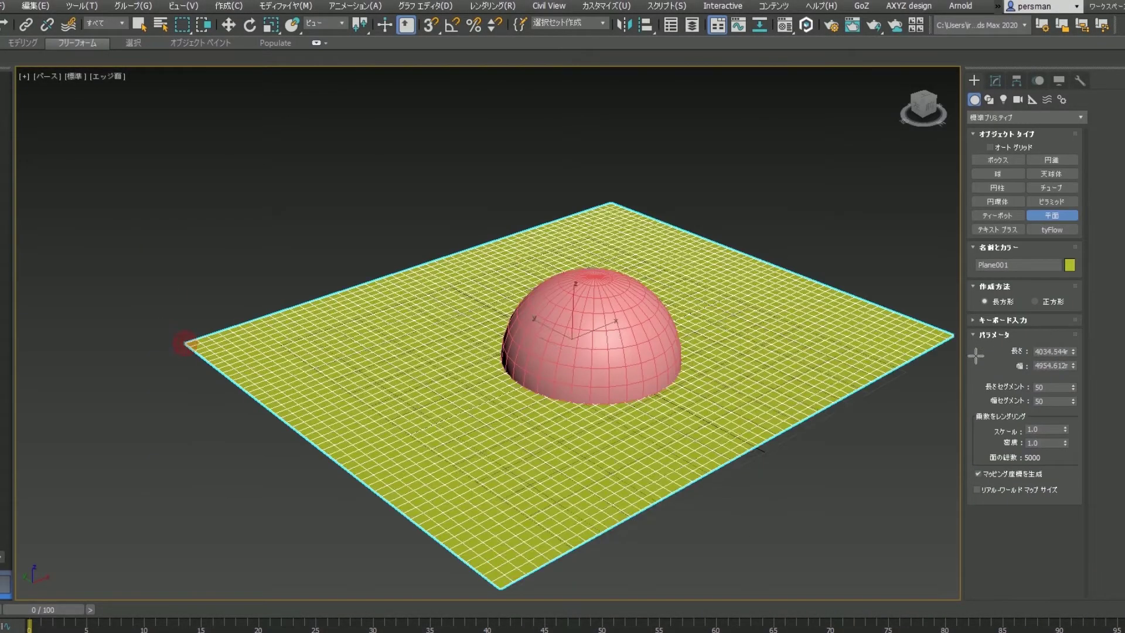
key(w)
drag(576, 322, 577, 214)
mouse_move(684, 258)
alt+middle_down()
mouse_move(686, 276)
mouse_move(657, 281)
alt+middle_up()
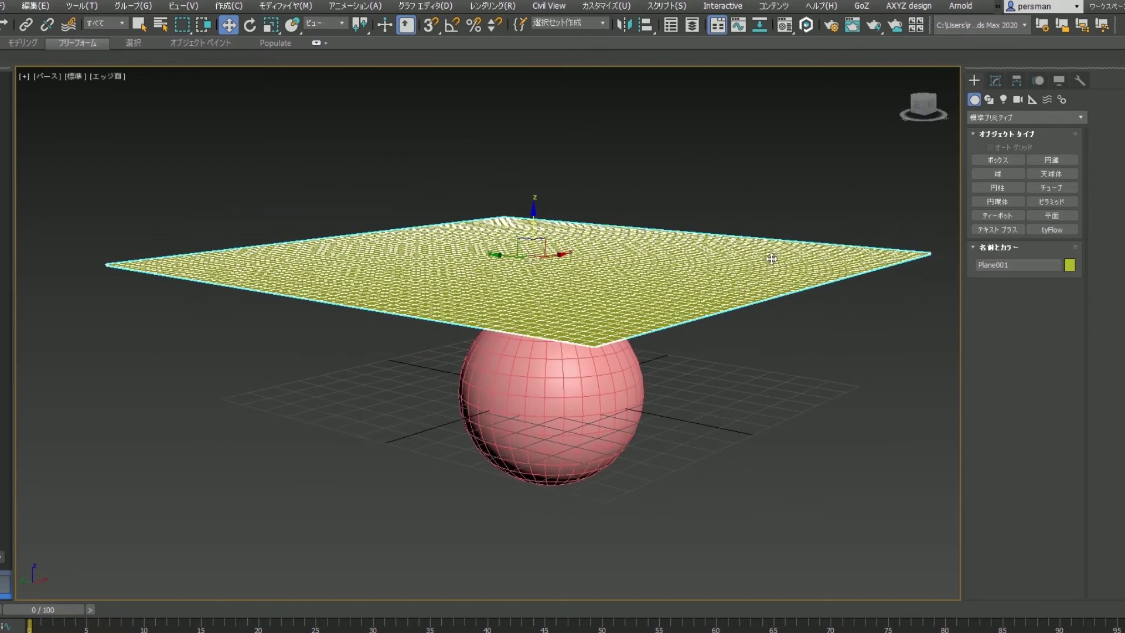
Place a Geometric/Deformable Conform space warp and start Pick Object in its settings
click(1048, 99)
click(1056, 118)
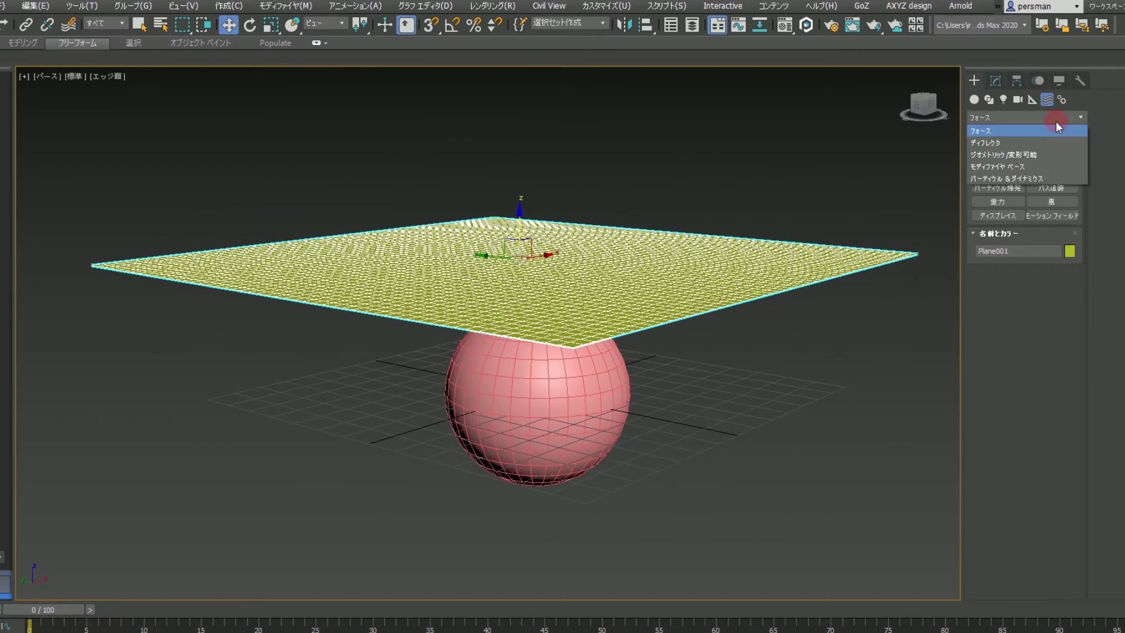
click(1039, 155)
drag(835, 380, 902, 405)
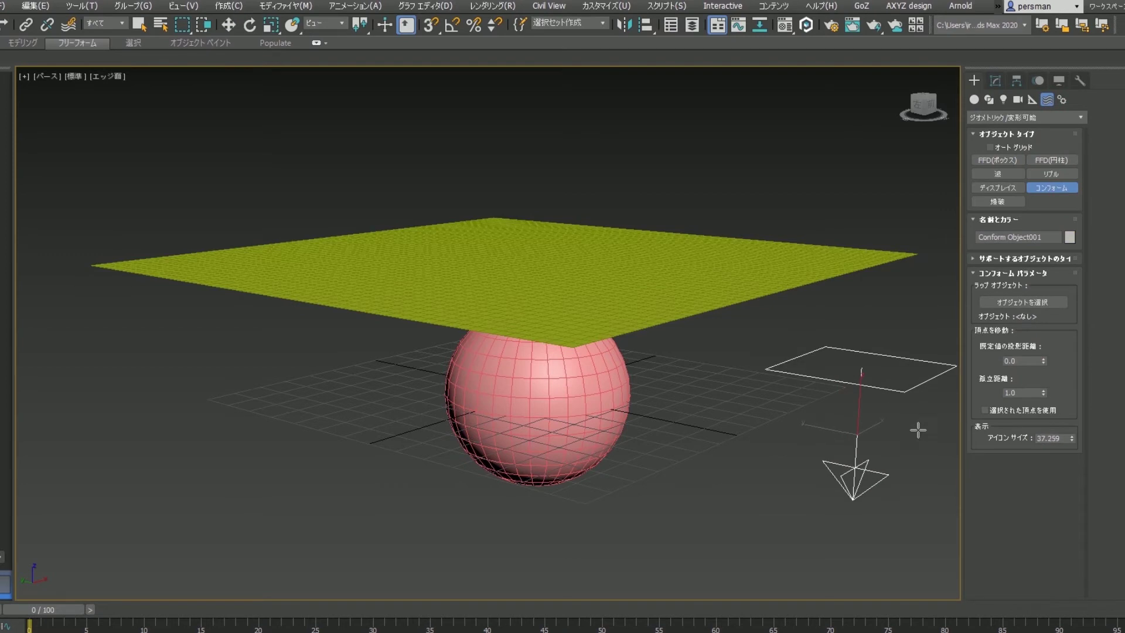
middle_drag(785, 410, 744, 409)
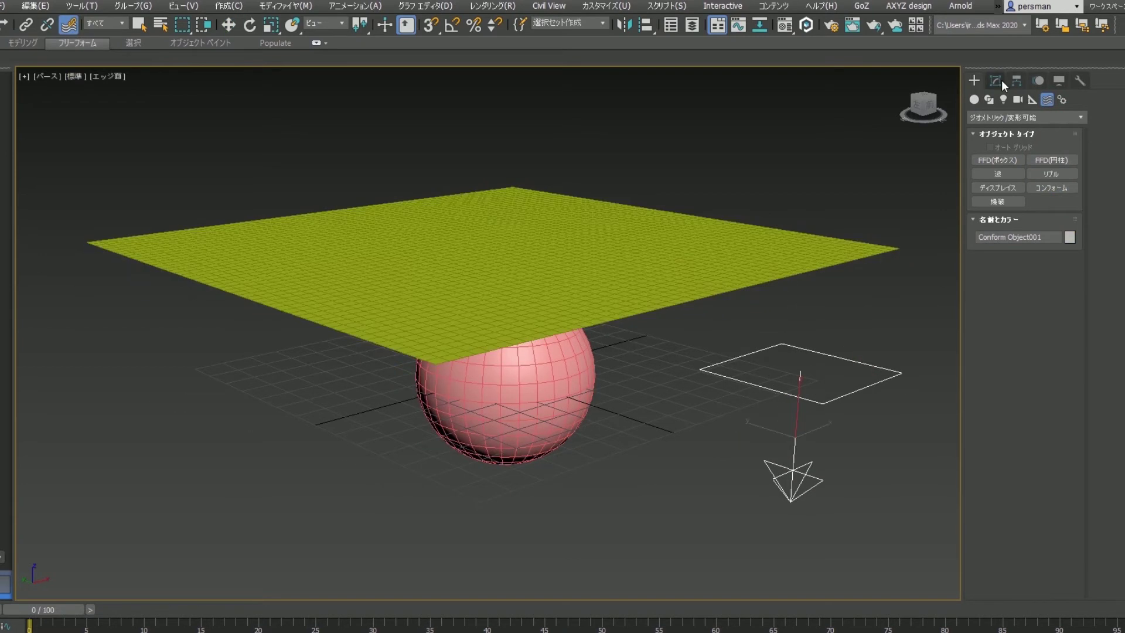
click(996, 81)
click(1023, 458)
Pick the sphere as the Conform target and increase the default projection distance
click(503, 392)
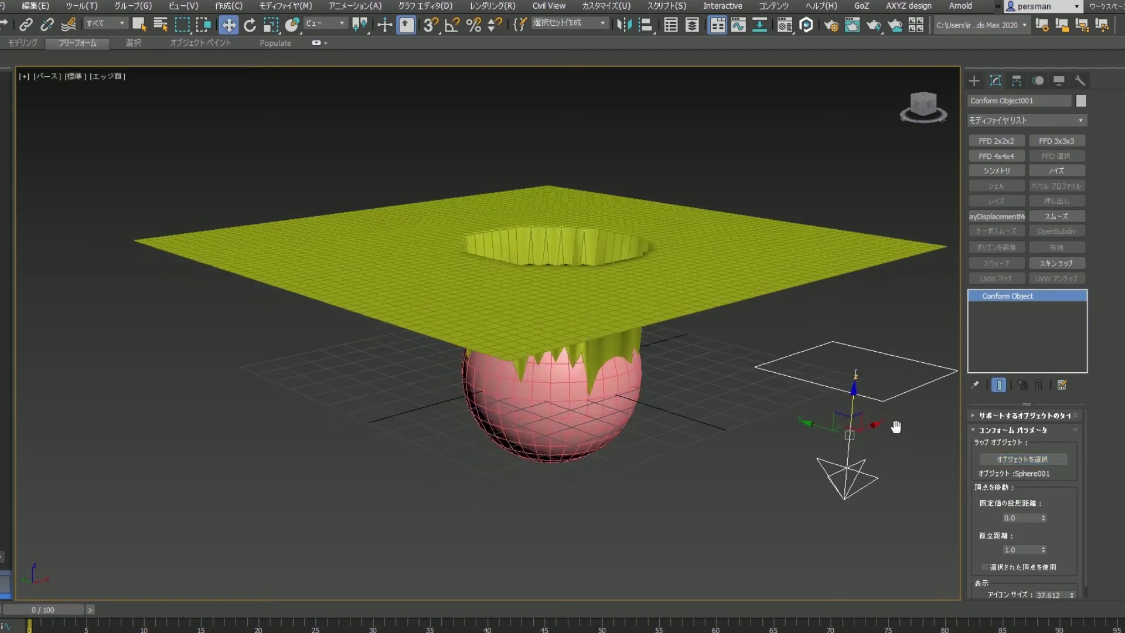
mouse_move(741, 365)
alt+middle_down()
mouse_move(647, 352)
mouse_move(674, 404)
alt+middle_up()
drag(1043, 518, 1062, 98)
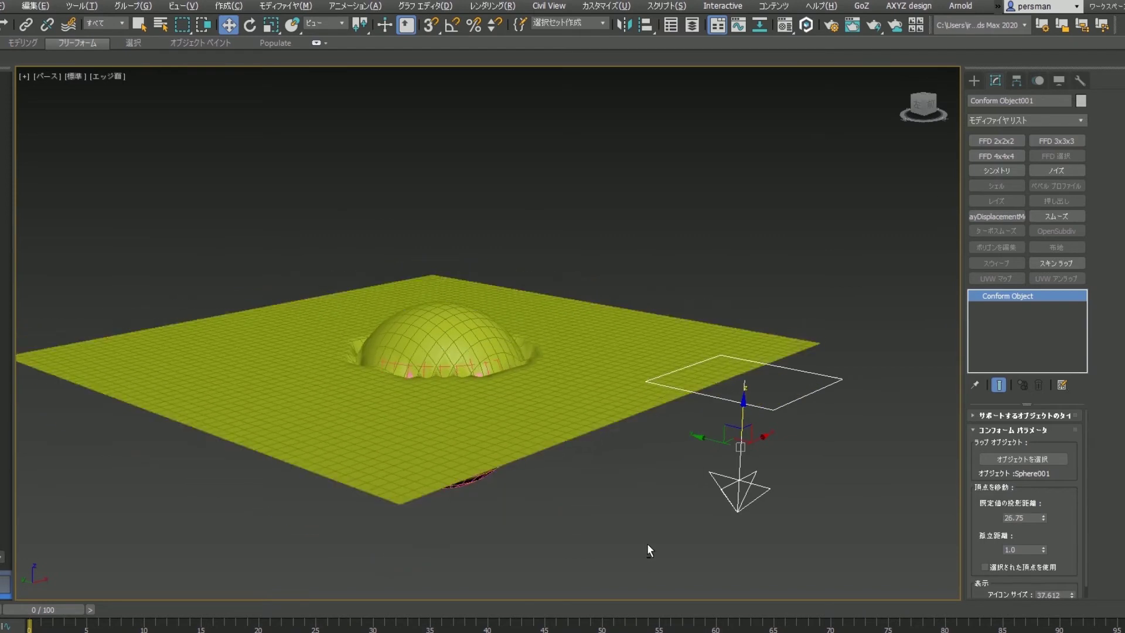
alt+middle_drag(647, 543, 651, 499)
scroll(491, 456, down, 3)
Move the sphere up through the plane, then to the lower left
click(491, 456)
alt+middle_drag(491, 456, 490, 437)
mouse_move(490, 437)
mouse_down()
mouse_move(436, 456)
mouse_move(472, 440)
mouse_up()
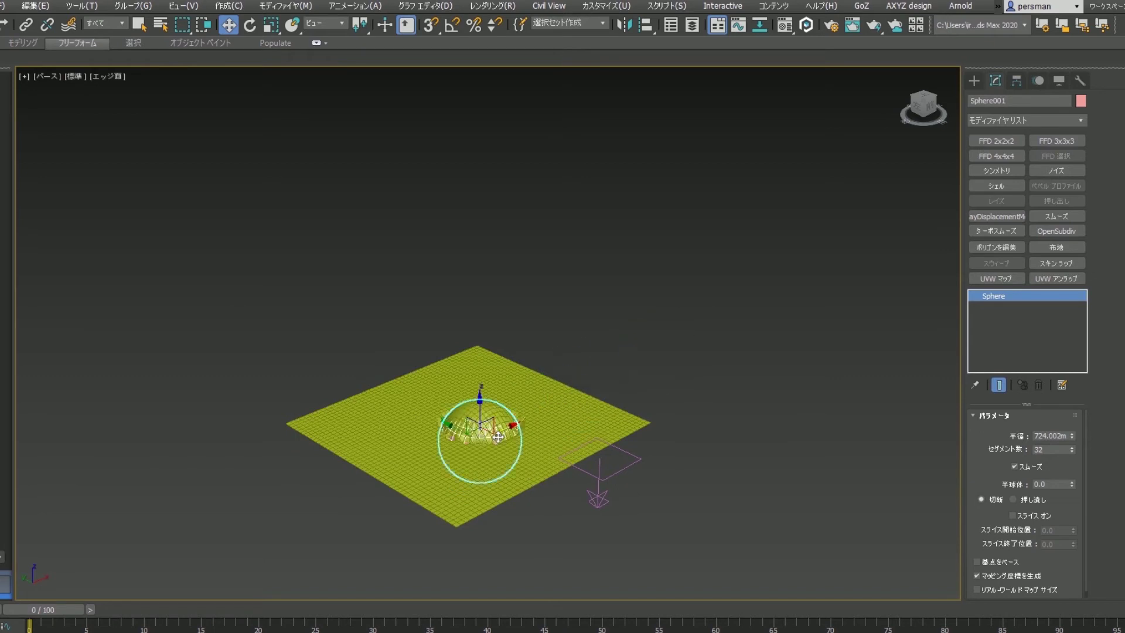
scroll(472, 440, up, 3)
alt+middle_drag(472, 440, 524, 384)
mouse_move(485, 429)
mouse_down()
mouse_move(503, 276)
mouse_move(513, 370)
mouse_up()
mouse_move(513, 370)
alt+middle_down()
mouse_move(504, 351)
mouse_move(504, 381)
alt+middle_up()
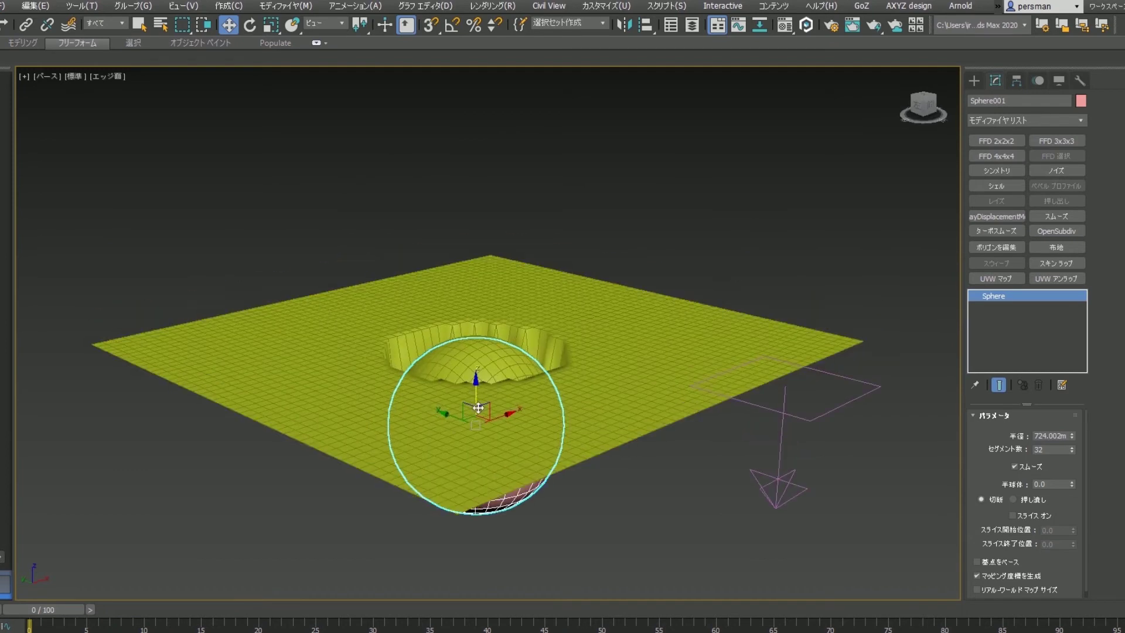
drag(478, 408, 478, 332)
alt+middle_drag(410, 553, 417, 429)
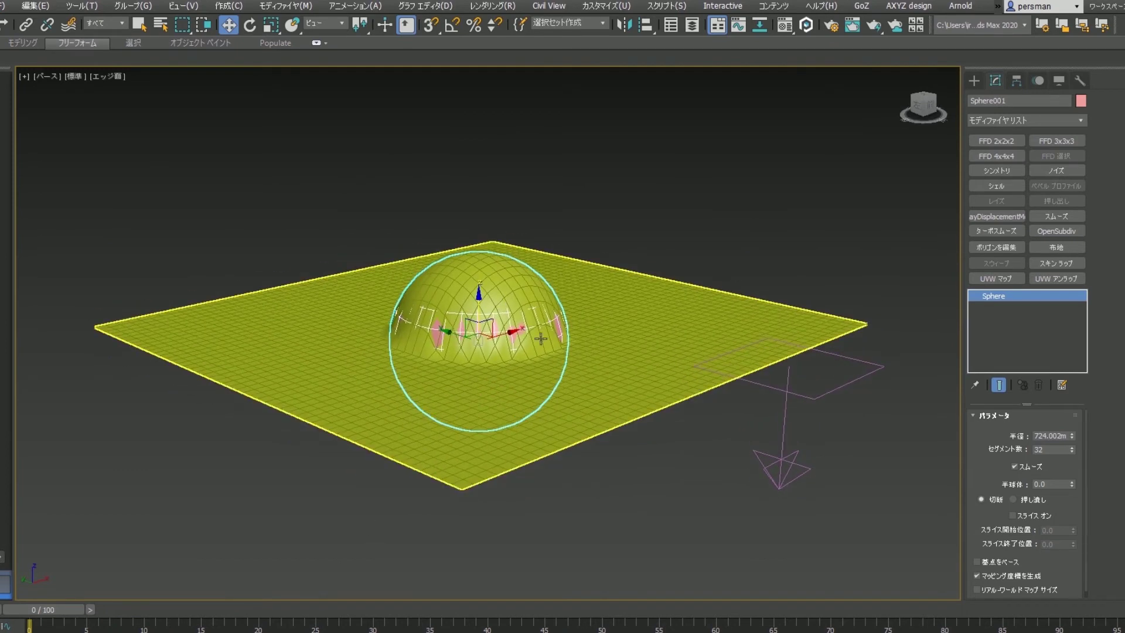
drag(541, 339, 205, 440)
With Auto Key, animate the sphere sliding across the plane by frame 39
key(n)
drag(58, 610, 548, 618)
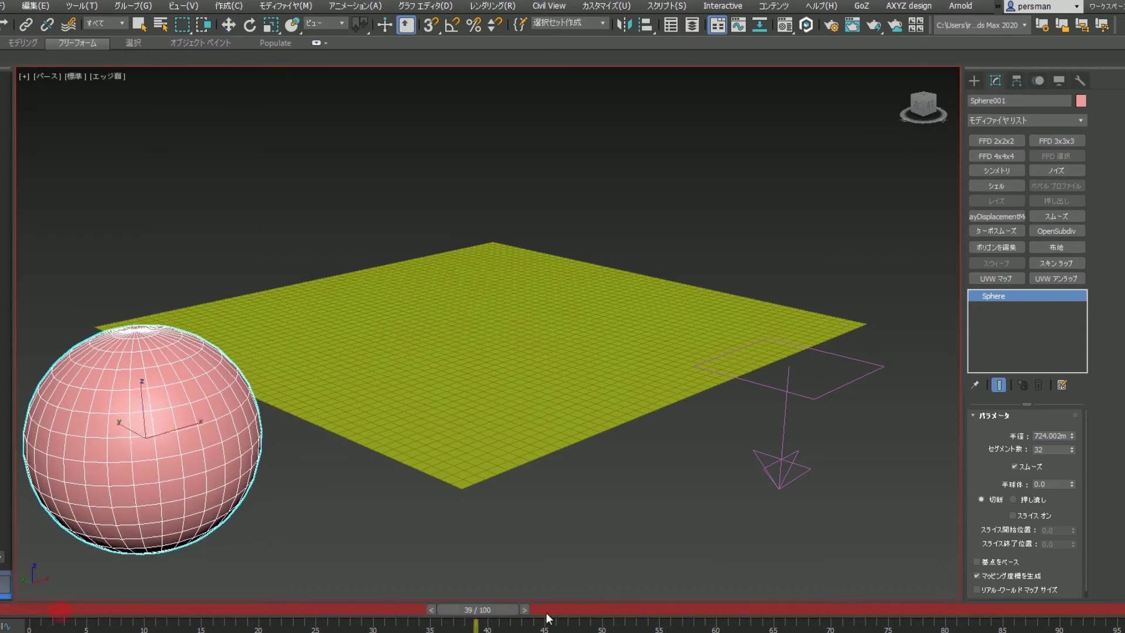
mouse_move(187, 433)
mouse_down()
mouse_move(623, 264)
mouse_move(844, 194)
mouse_up()
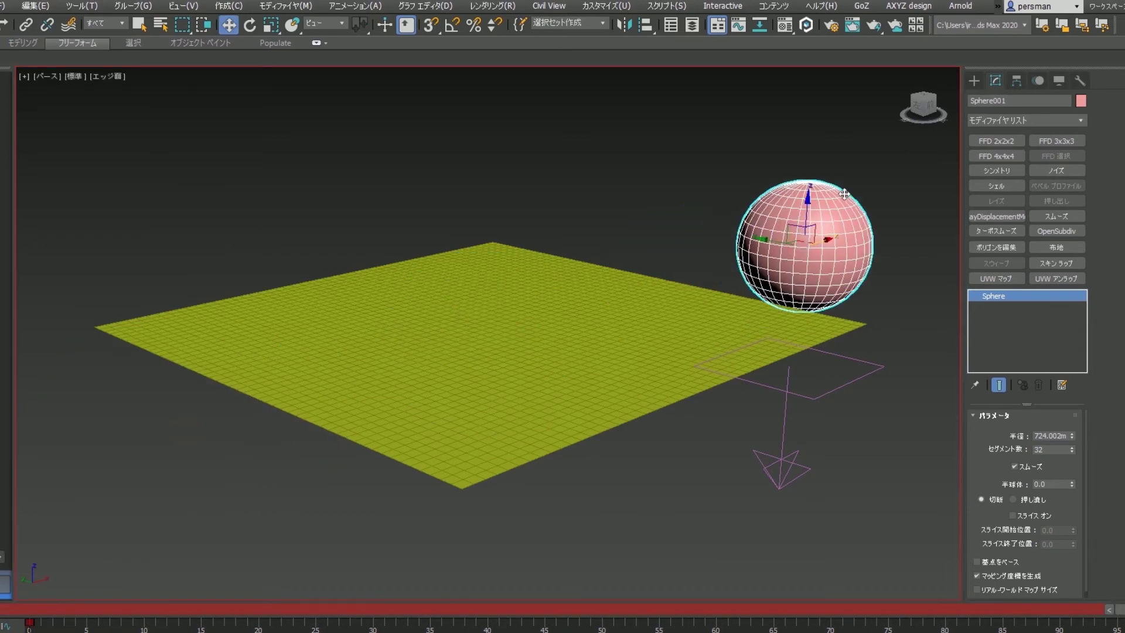
key(n)
Scrub and play back the sphere animation
drag(29, 609, 786, 626)
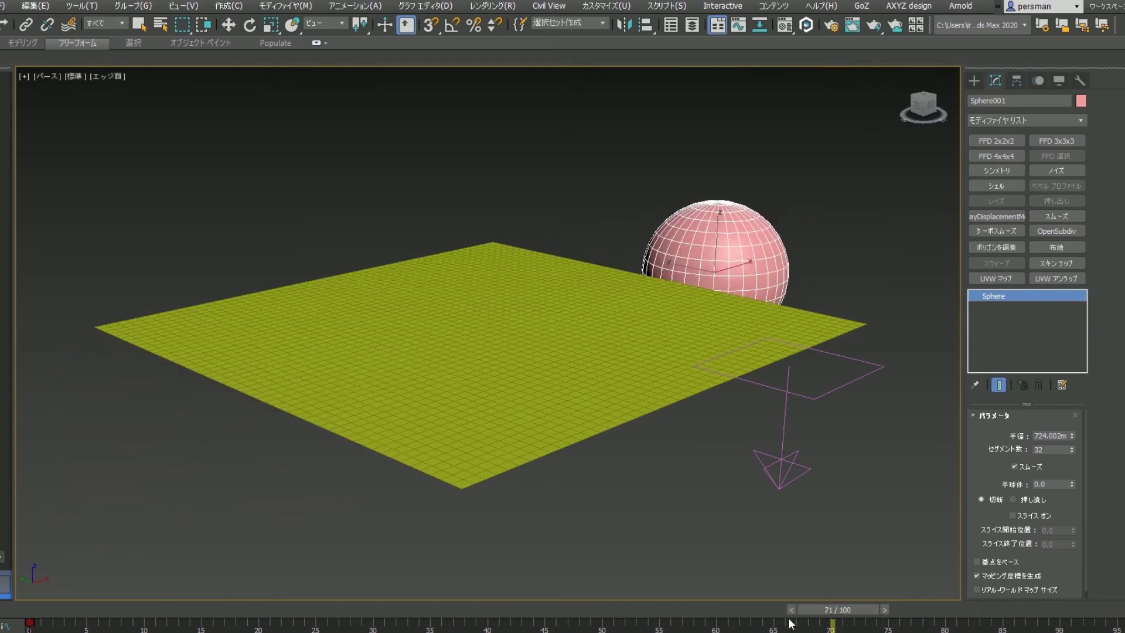
key(ctrl+a)
scroll(366, 272, down, 3)
key(w)
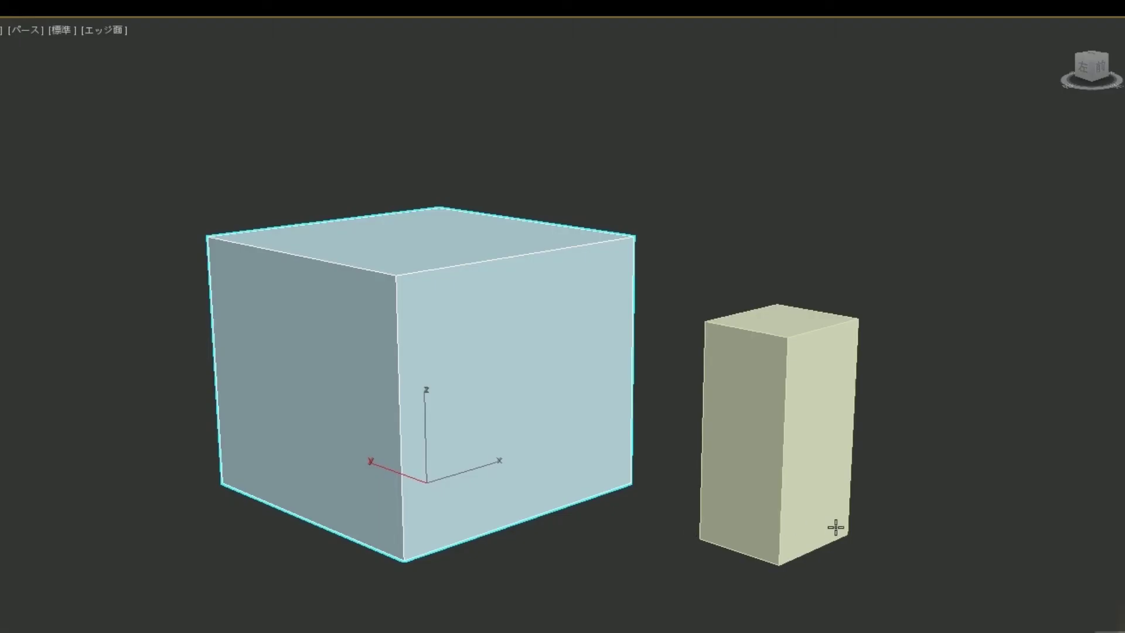
Normal Align the tall box onto the cube's top face with offsets, then undo it
click(794, 326)
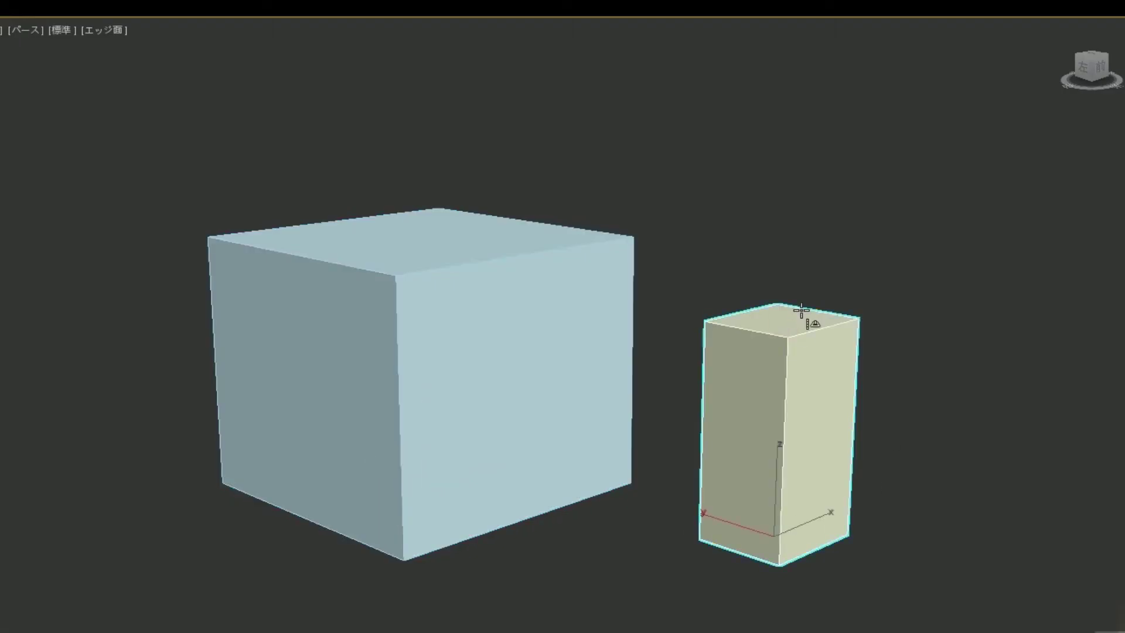
click(428, 233)
mouse_move(981, 304)
mouse_down()
mouse_move(981, 293)
mouse_move(1100, 587)
mouse_up()
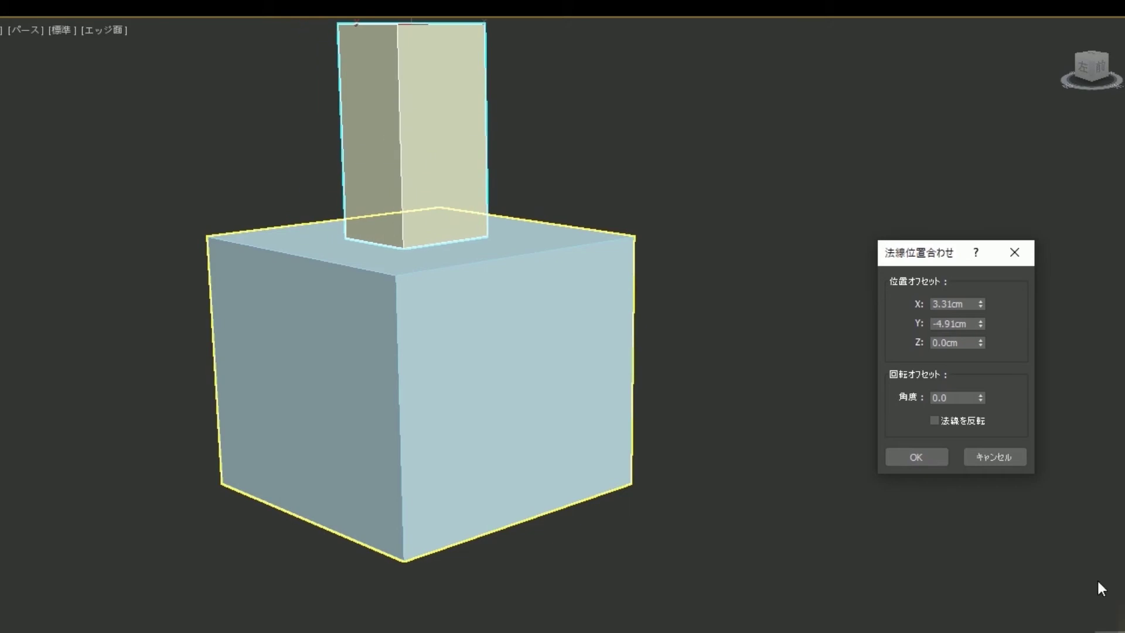
drag(980, 397, 976, 364)
click(968, 421)
click(940, 454)
middle_drag(657, 413, 674, 477)
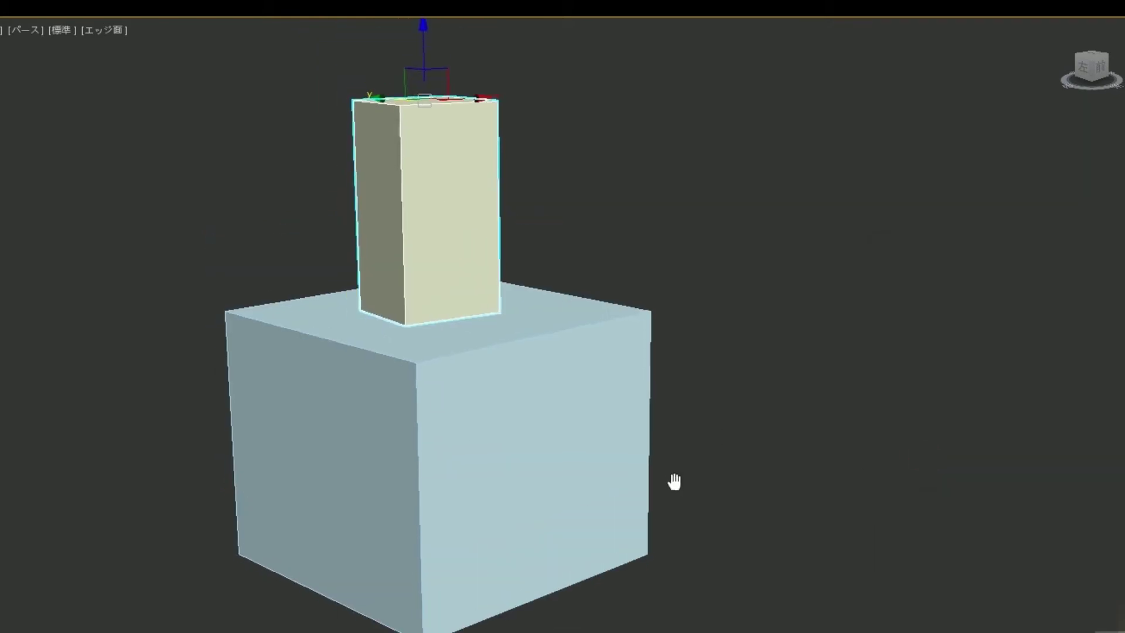
key(ctrl+z)
Rotate the large cube to a steep angle
click(557, 406)
key(e)
mouse_move(477, 490)
mouse_down()
mouse_move(703, 450)
mouse_move(816, 532)
mouse_up()
key(w)
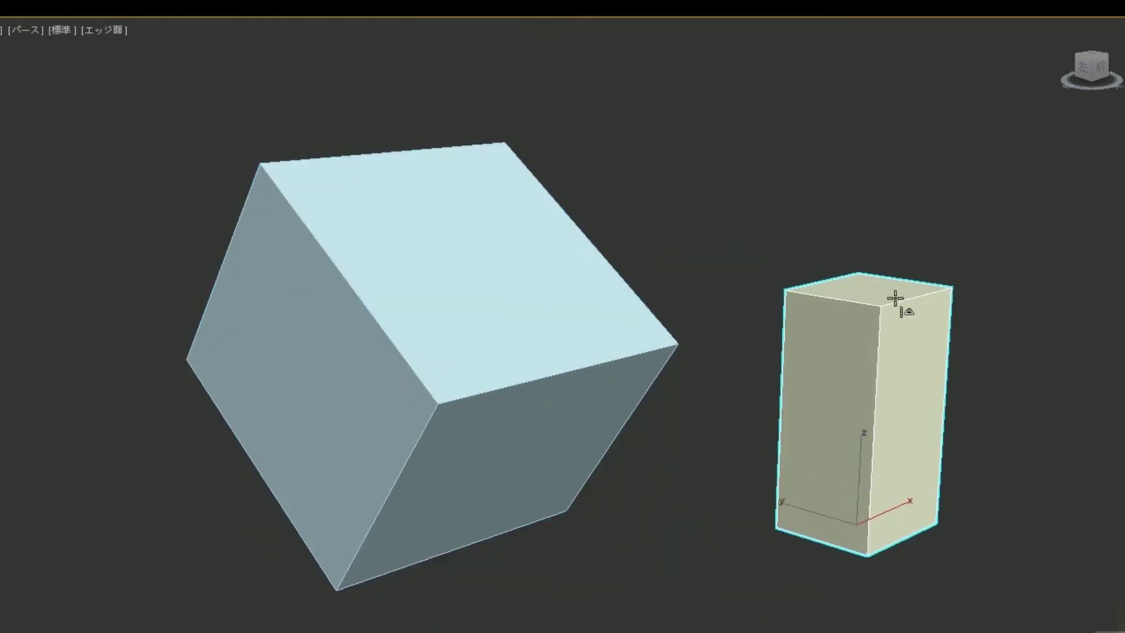
Try aligning the tall box to the tilted face, cancel, and restore the cube upright
click(500, 231)
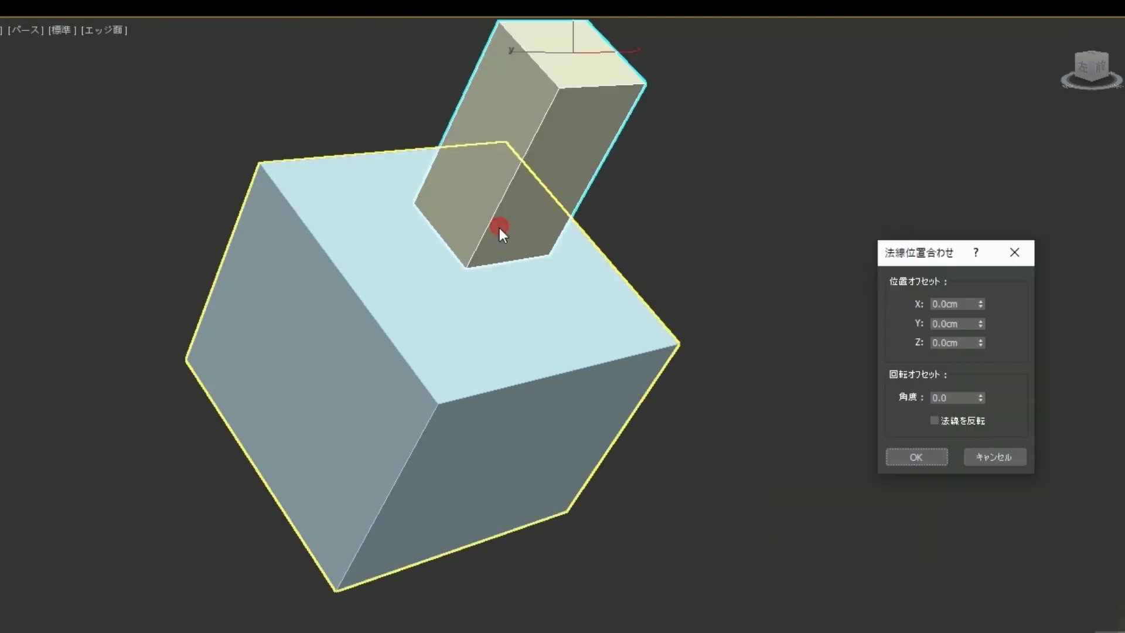
drag(980, 321, 982, 352)
mouse_move(981, 397)
mouse_down()
mouse_move(972, 340)
mouse_move(987, 324)
mouse_up()
click(941, 420)
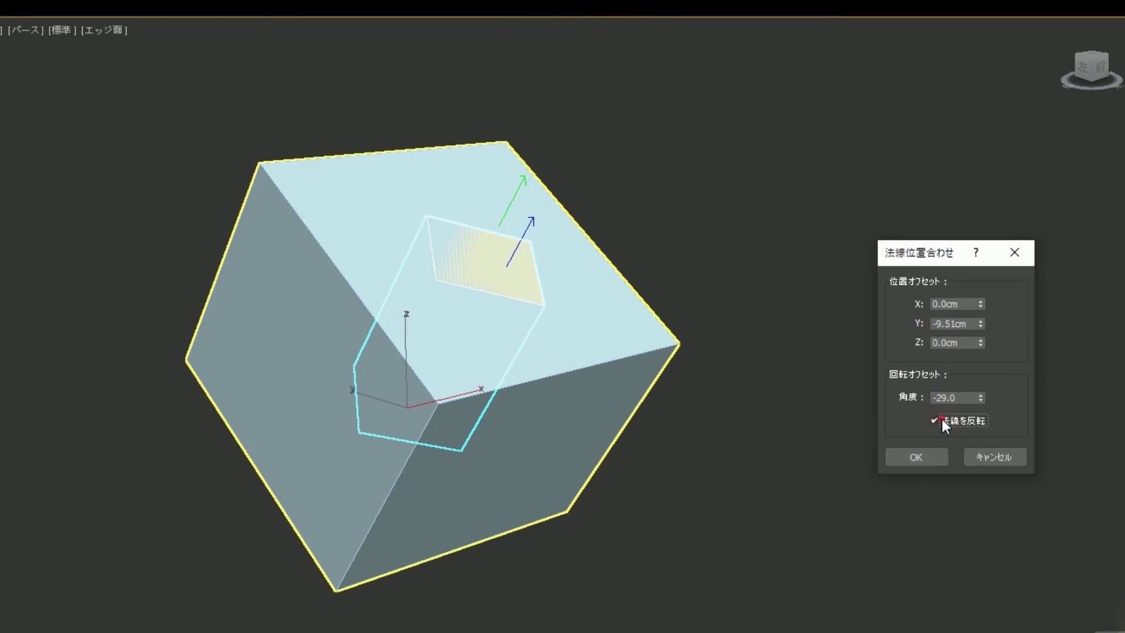
click(937, 420)
click(973, 458)
key(ctrl+z)
key(ctrl+z)
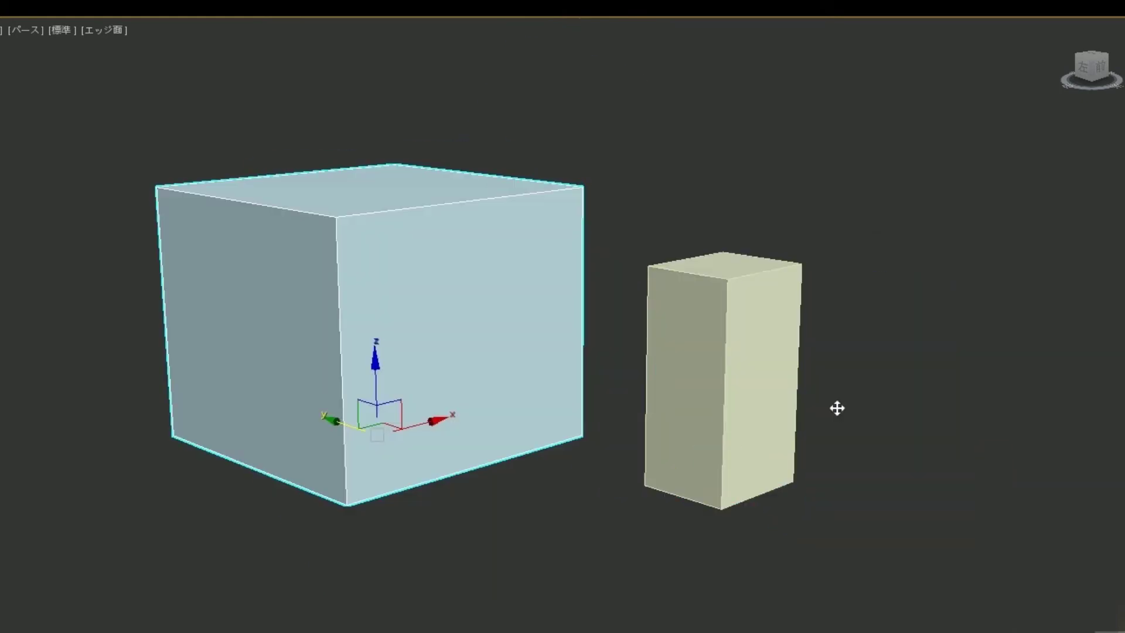
Normal Align the tall box onto the cube's top face with a sideways offset
middle_drag(739, 378, 896, 459)
click(938, 502)
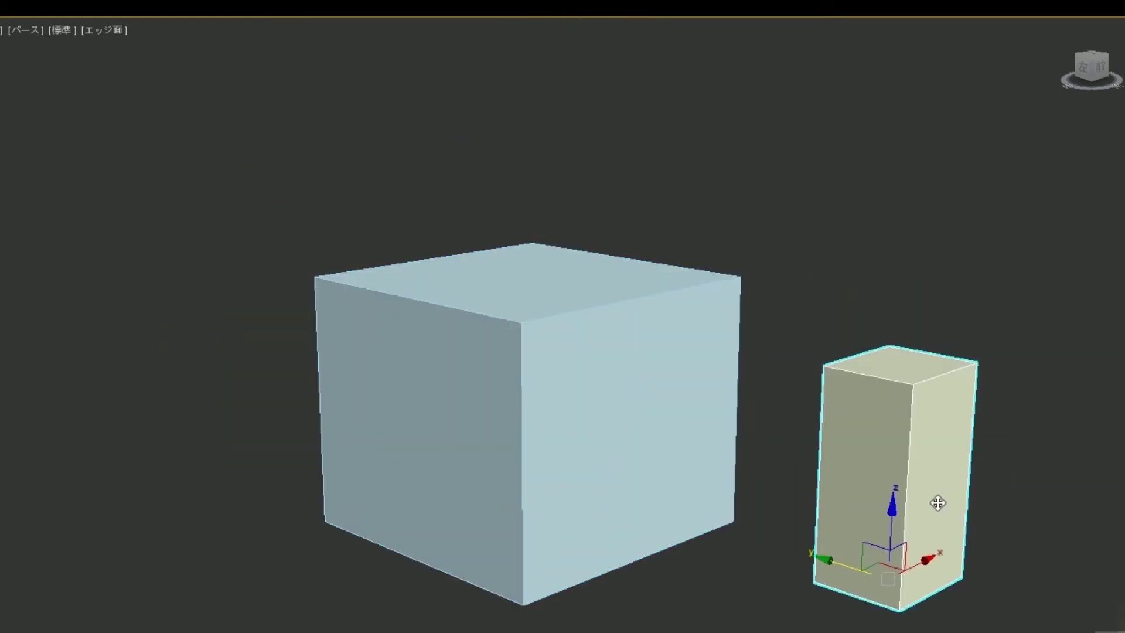
click(538, 276)
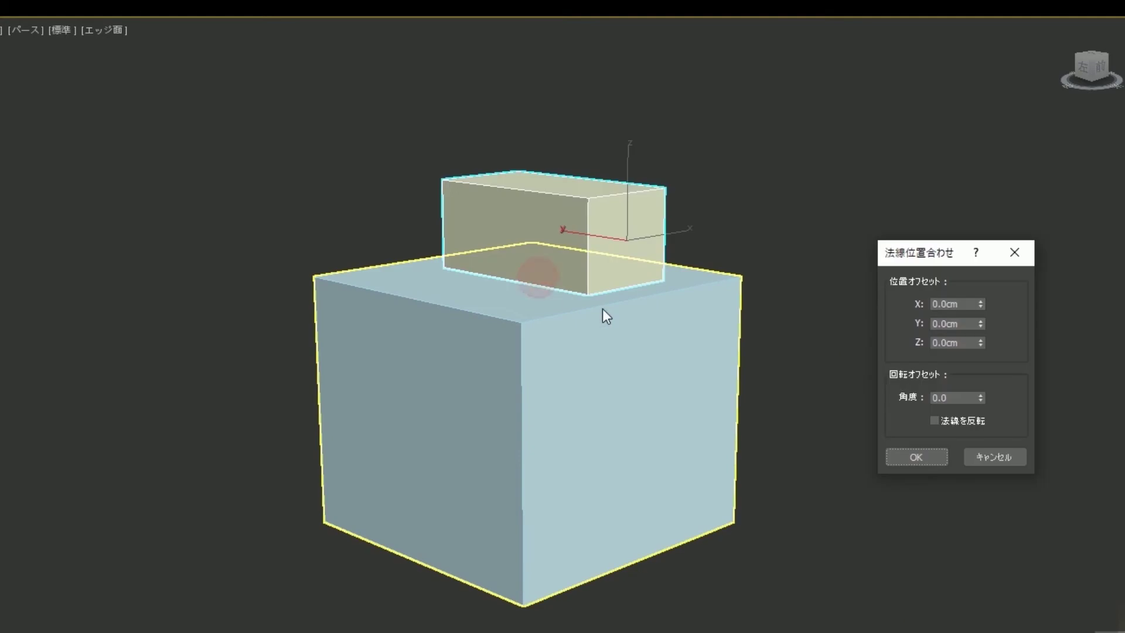
click(980, 301)
click(917, 455)
alt+middle_drag(918, 456, 882, 494)
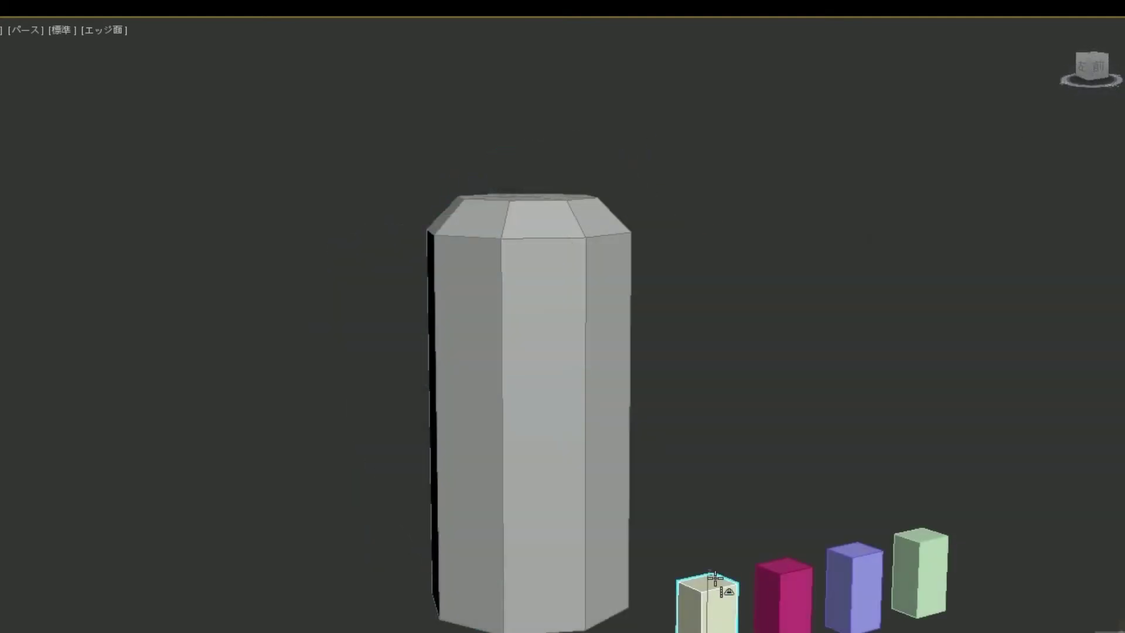
Align the yellow box onto the prism top and the magenta box onto its end
click(600, 218)
click(932, 456)
click(796, 584)
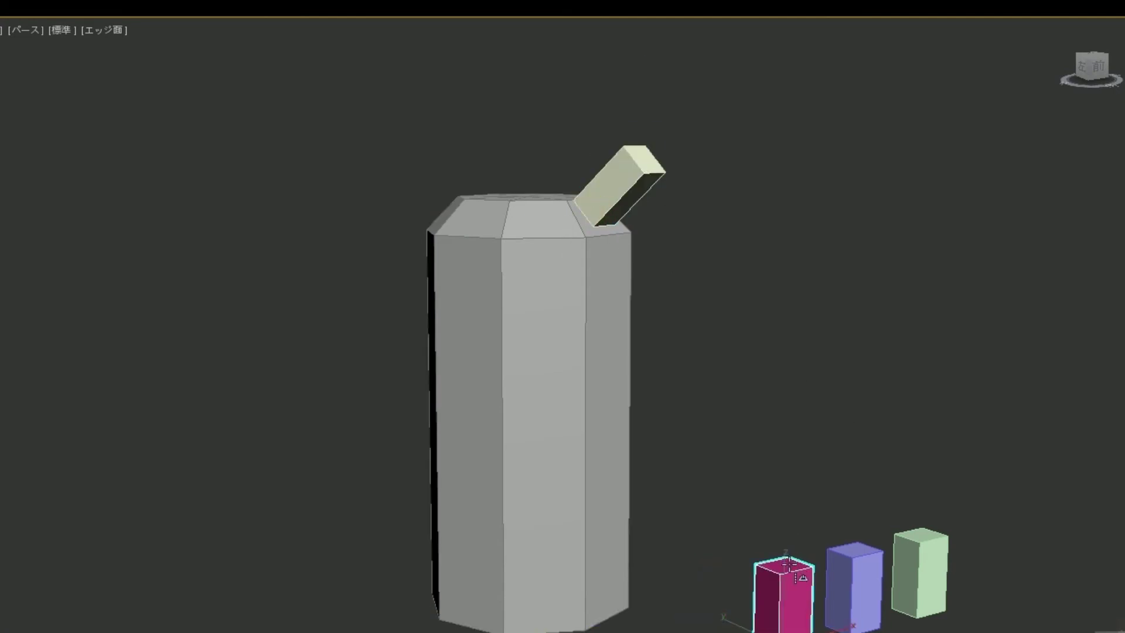
click(649, 157)
drag(981, 324, 990, 416)
click(916, 457)
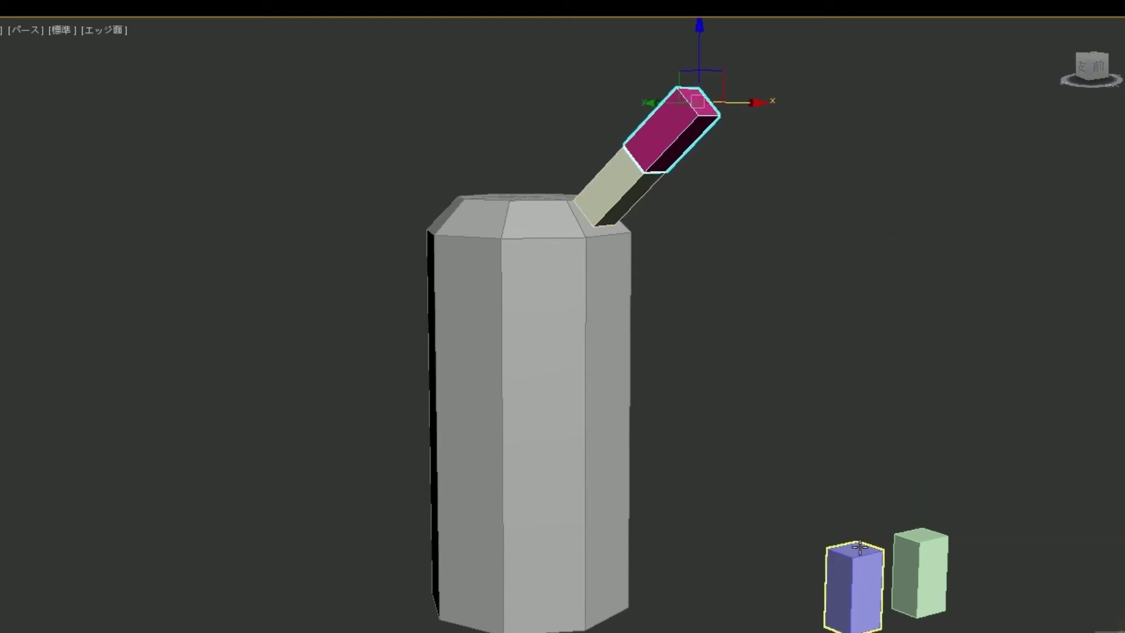
Align the blue box on the prism's top face at a 90° angle with shifted offsets
click(859, 548)
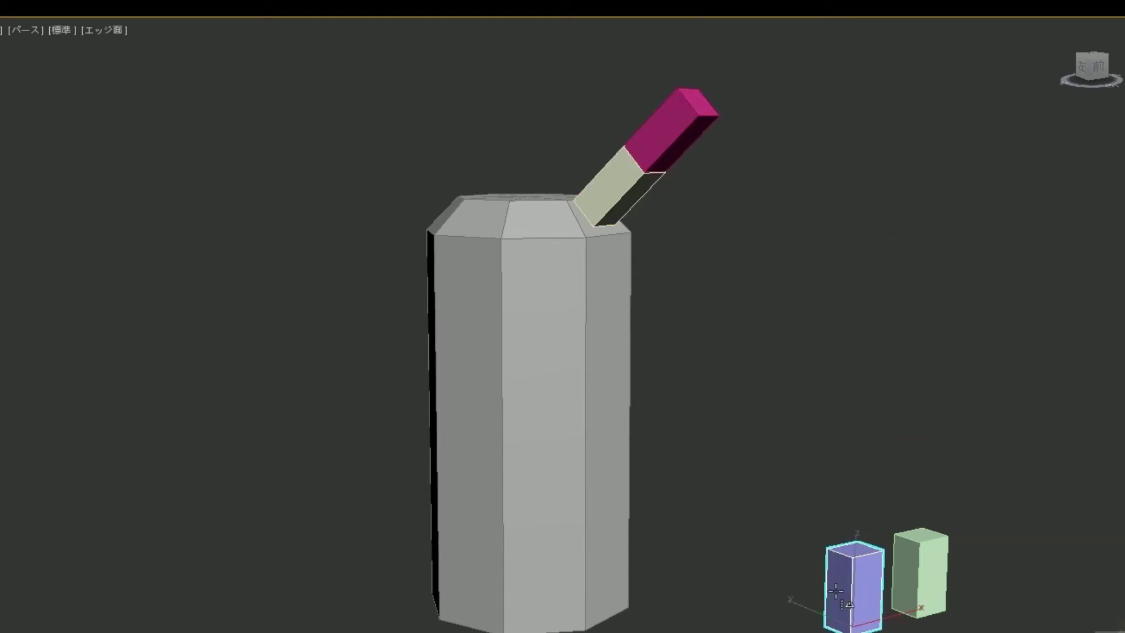
click(466, 224)
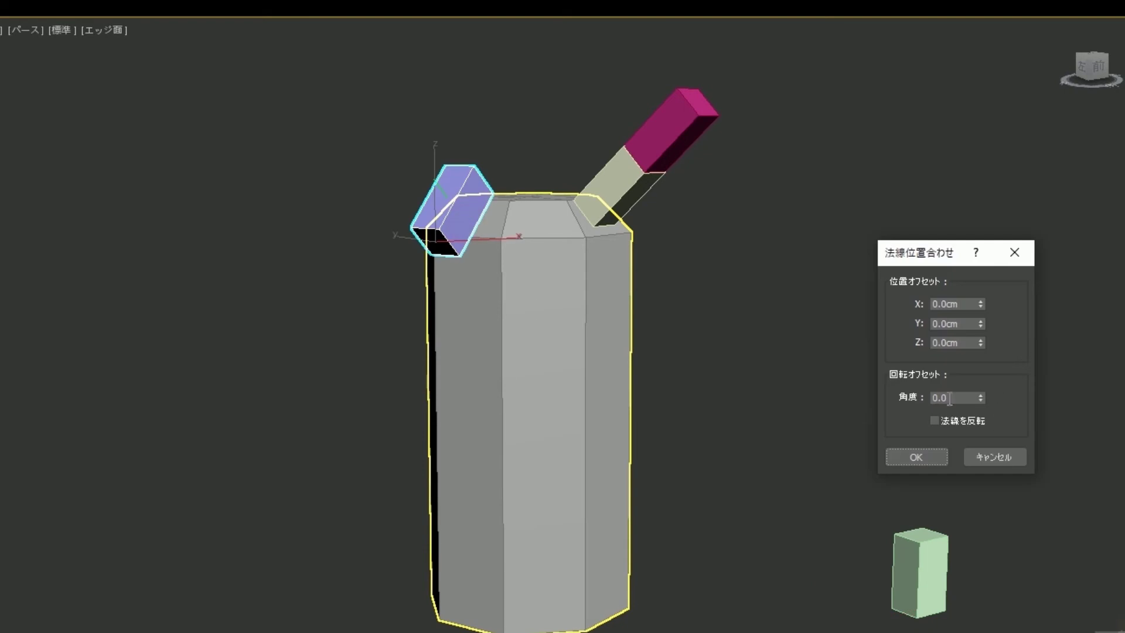
text(90)
key(Return)
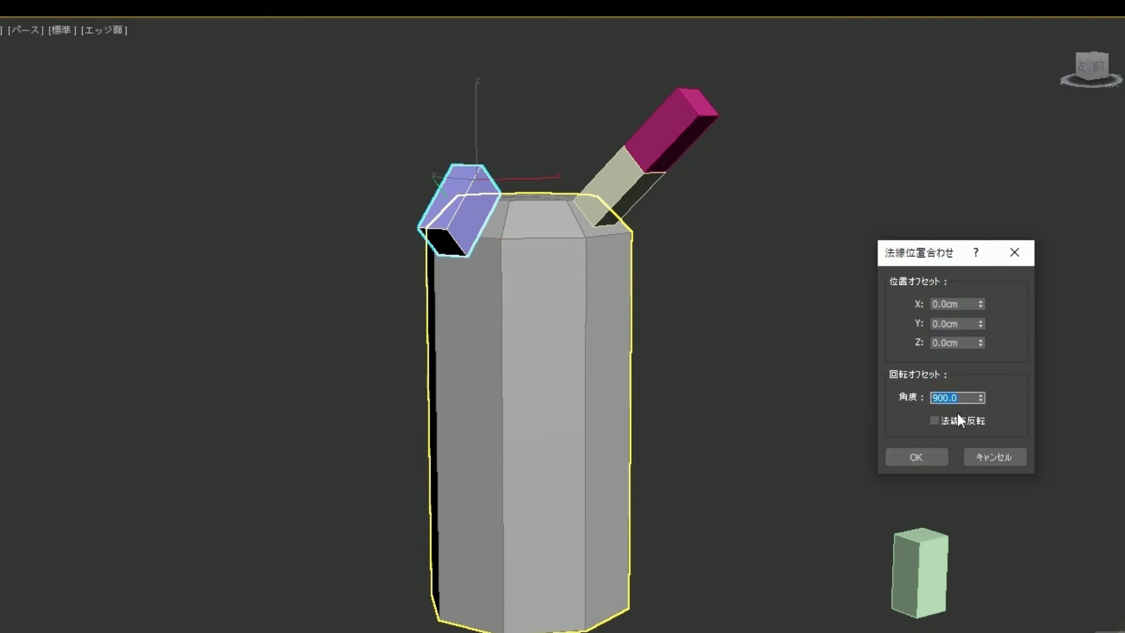
text(90)
key(Return)
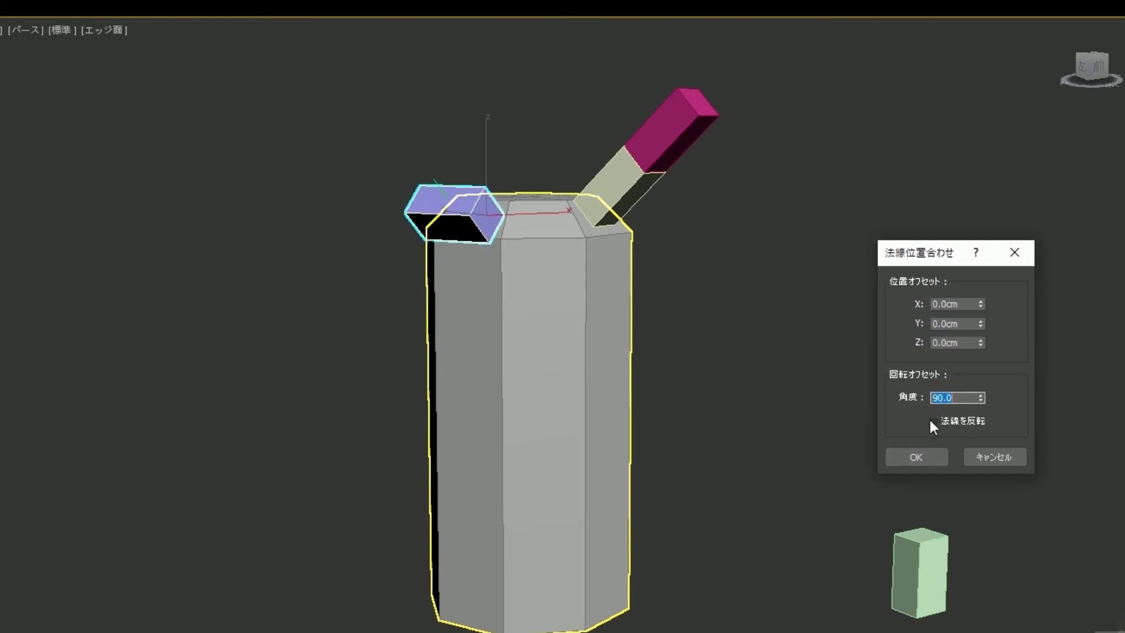
click(935, 420)
click(937, 419)
drag(982, 294, 1029, 471)
drag(984, 296, 1025, 152)
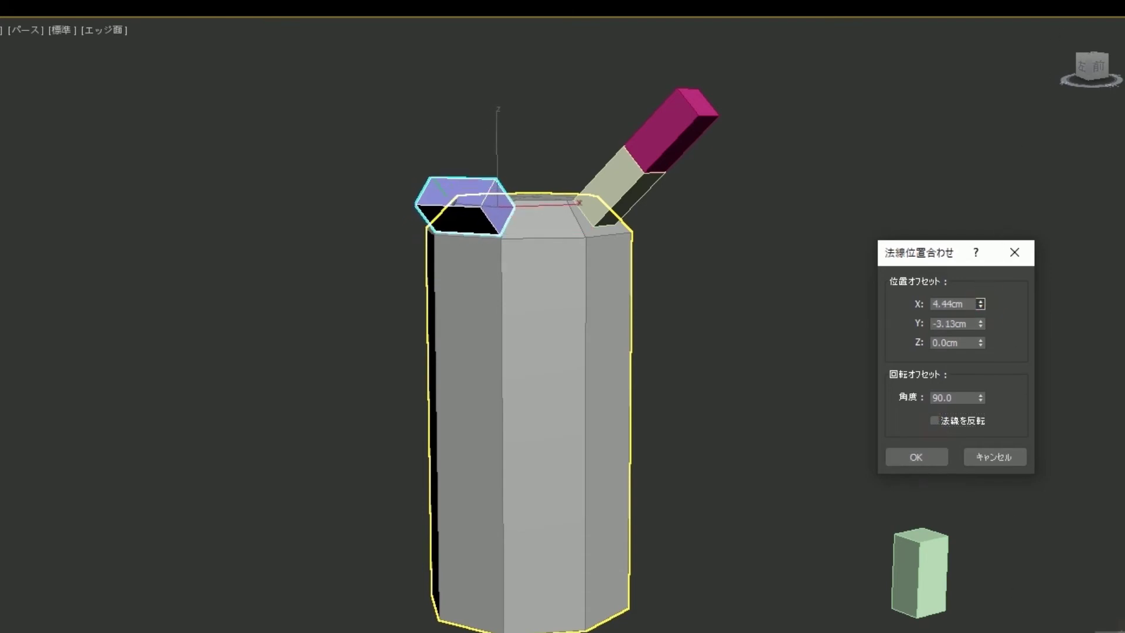
click(916, 456)
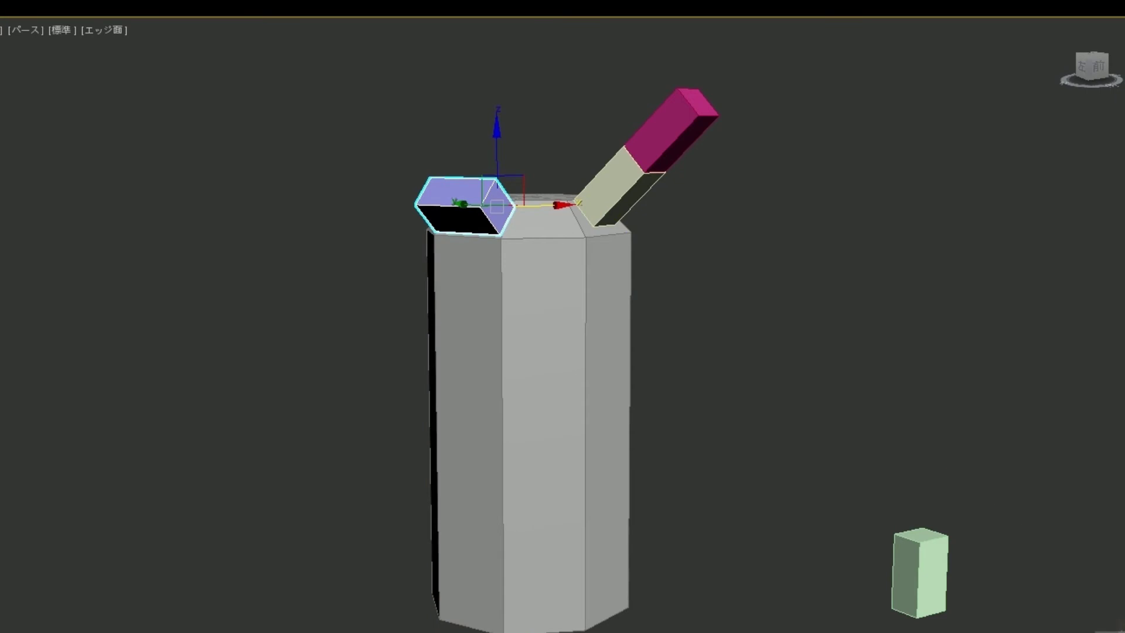
Align the green box onto the blue box's face, turned 90°
click(929, 589)
click(935, 577)
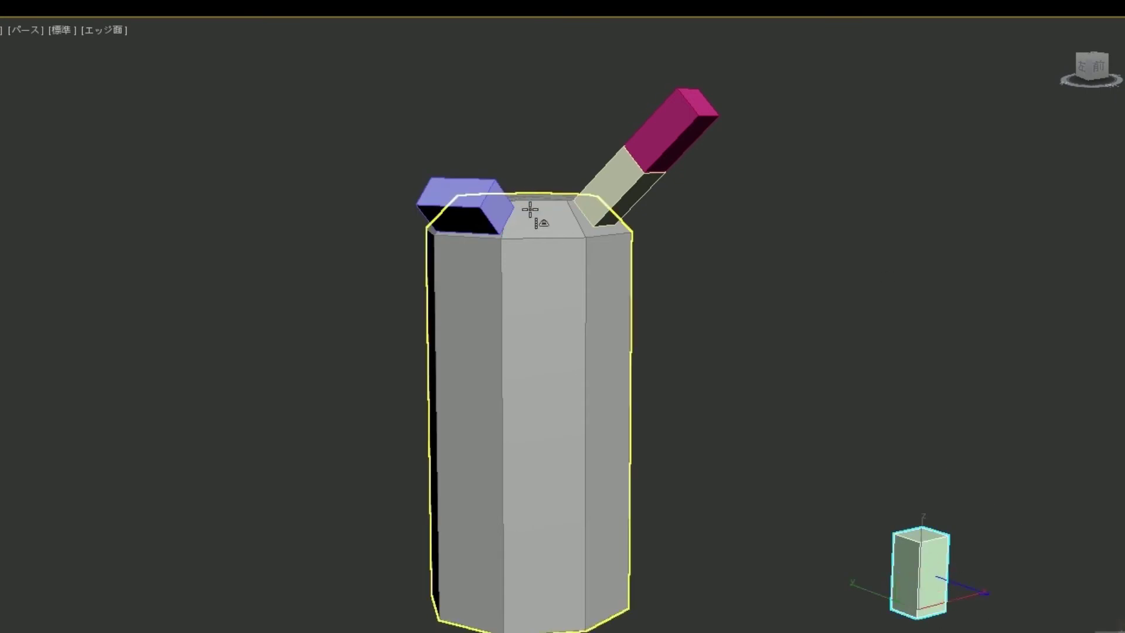
click(447, 188)
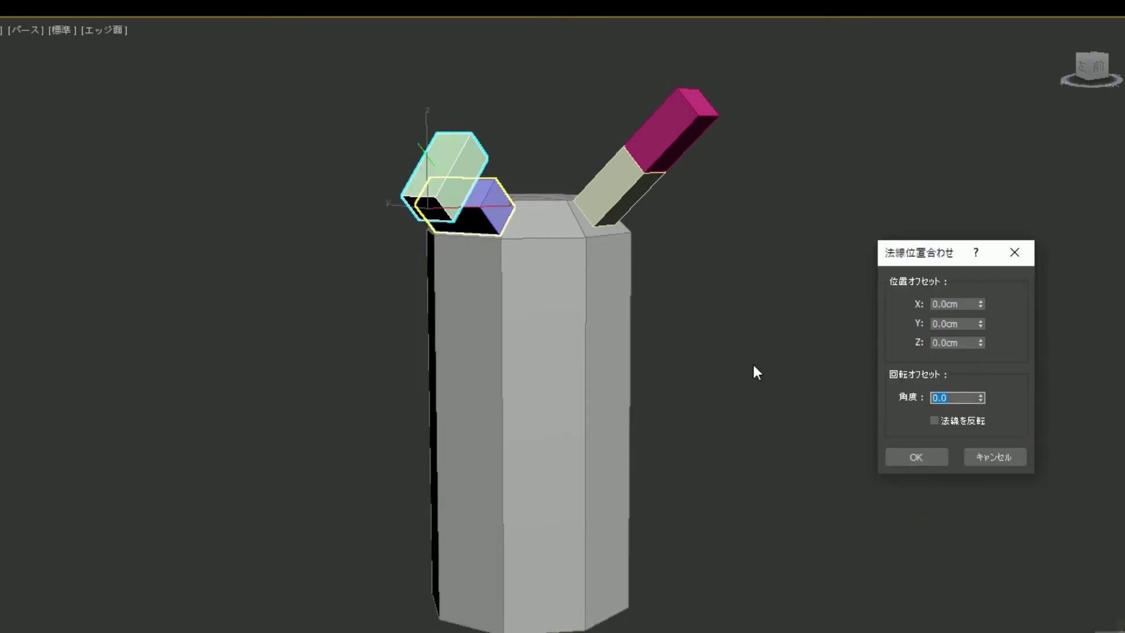
text(90)
key(Return)
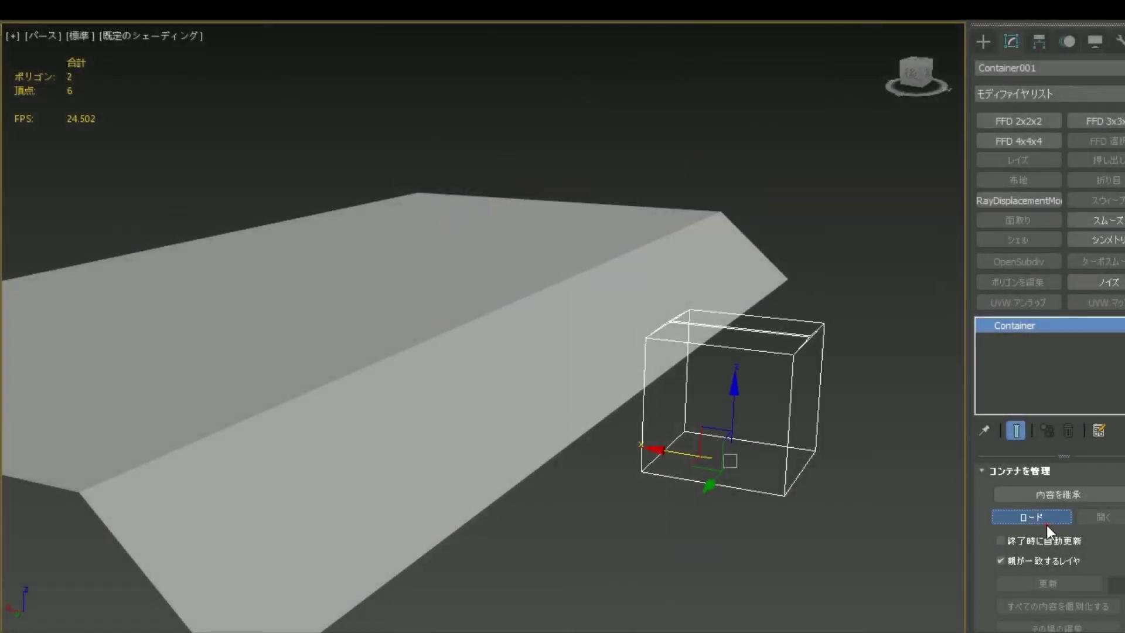
Load the car into the container and return to an upright perspective
click(1046, 527)
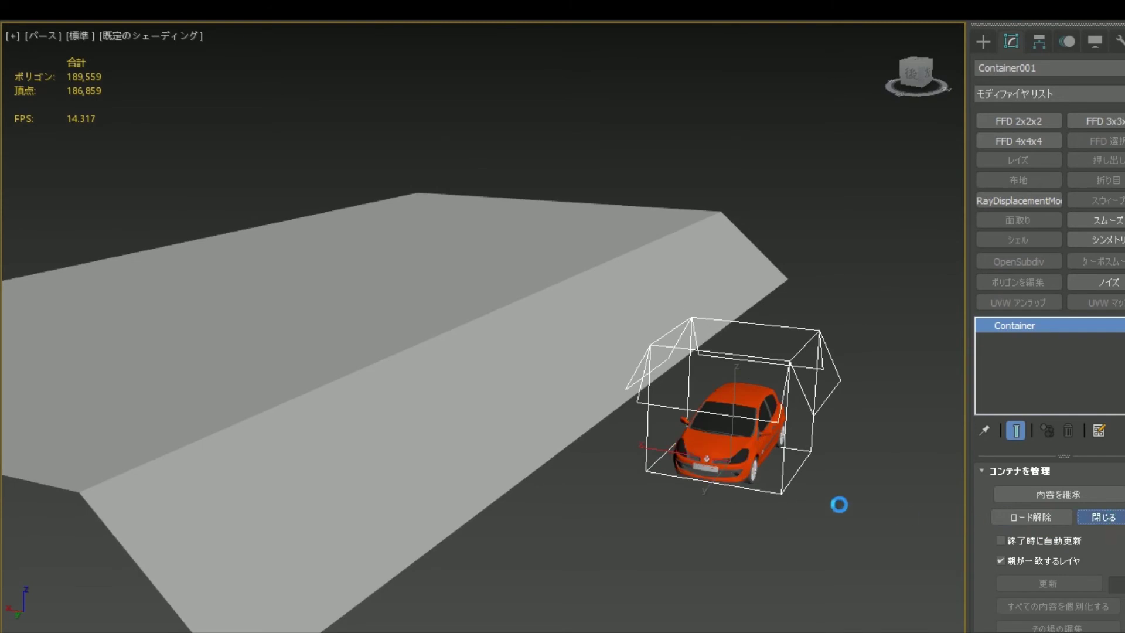
mouse_move(835, 498)
alt+middle_down()
mouse_move(825, 462)
mouse_move(836, 413)
mouse_move(796, 438)
alt+middle_up()
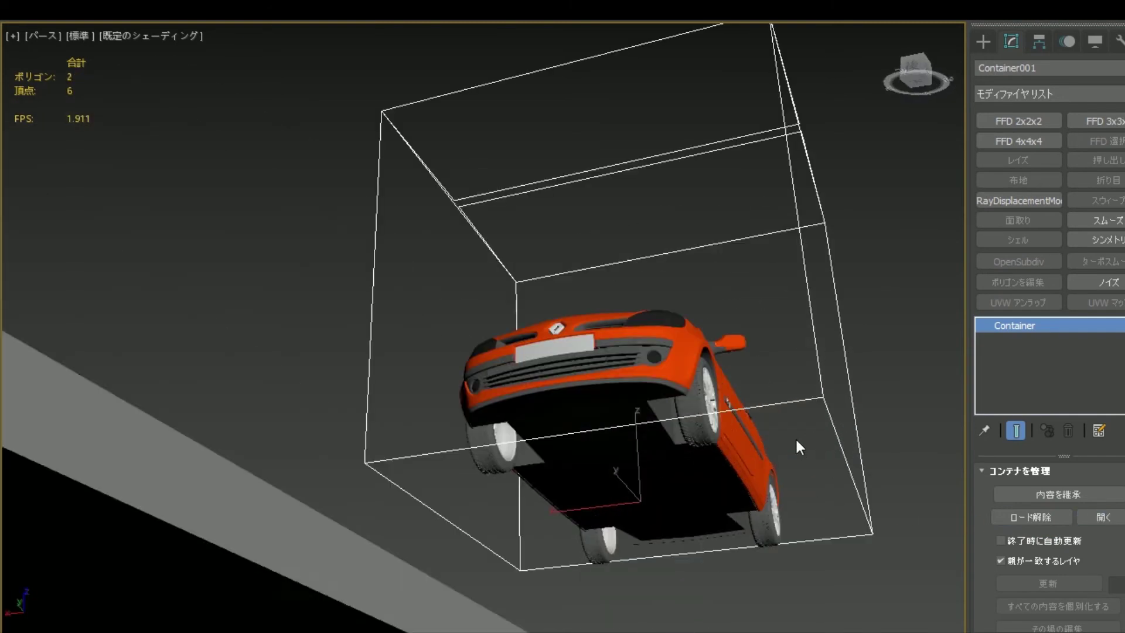
key(shift+z)
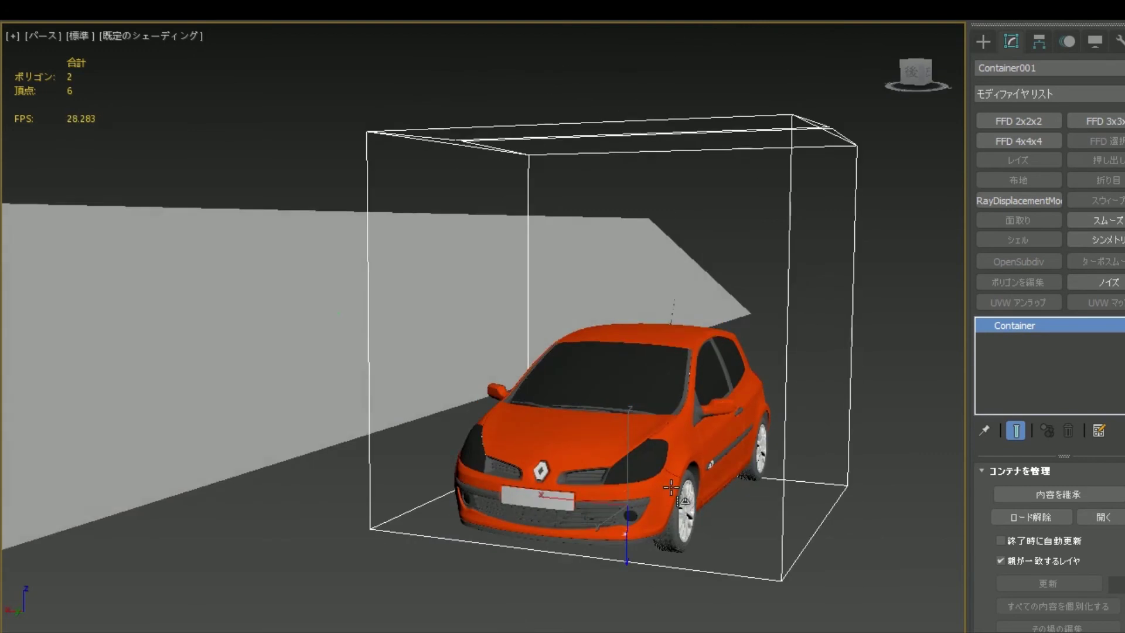
Normal Align the car onto the grey plane at 90° with a −38.6 mm Y offset
click(387, 388)
text(90)
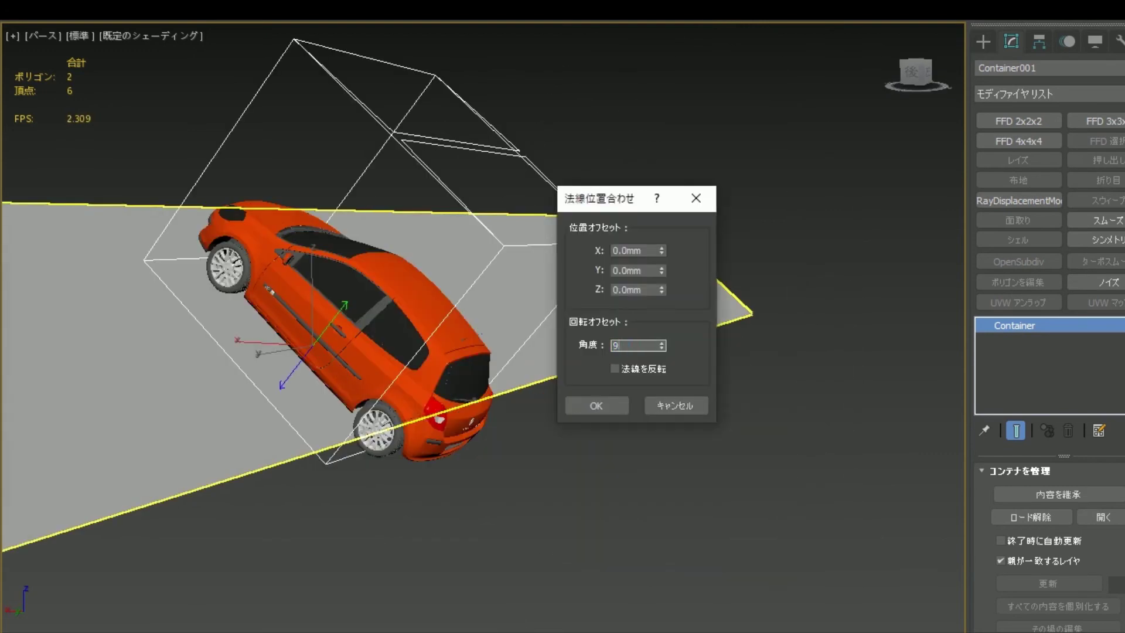
key(Return)
drag(661, 270, 661, 258)
click(596, 405)
Check the car in Back wireframe view, then return to shaded Perspective
scroll(645, 410, up, 3)
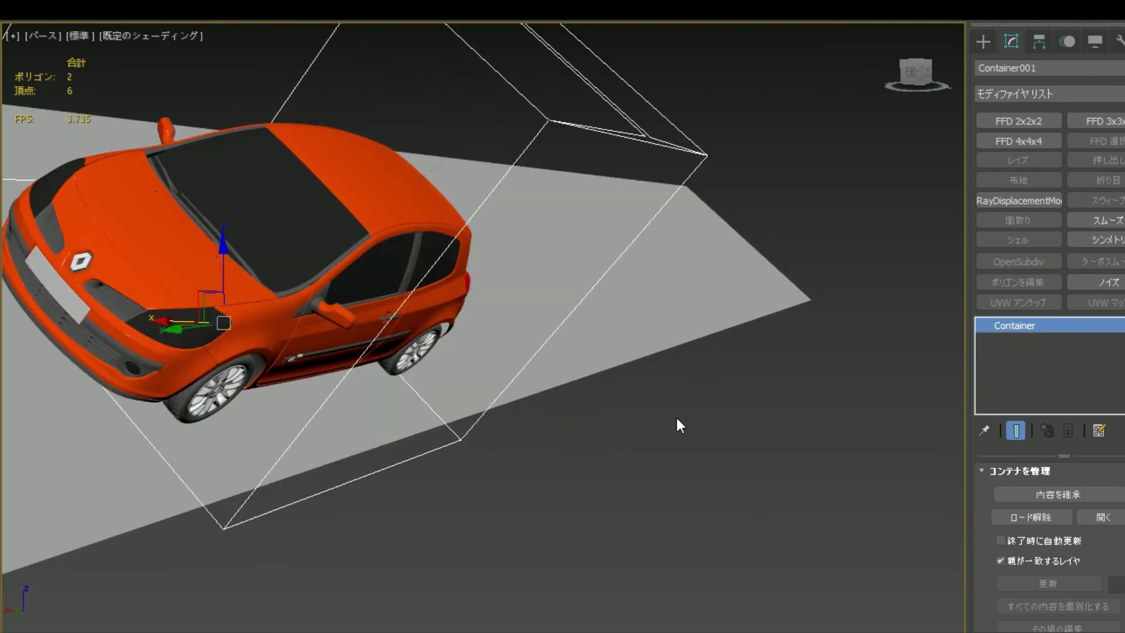
key(k)
key(F3)
scroll(503, 436, up, 5)
scroll(502, 434, down, 5)
scroll(500, 434, down, 2)
middle_drag(500, 434, 659, 434)
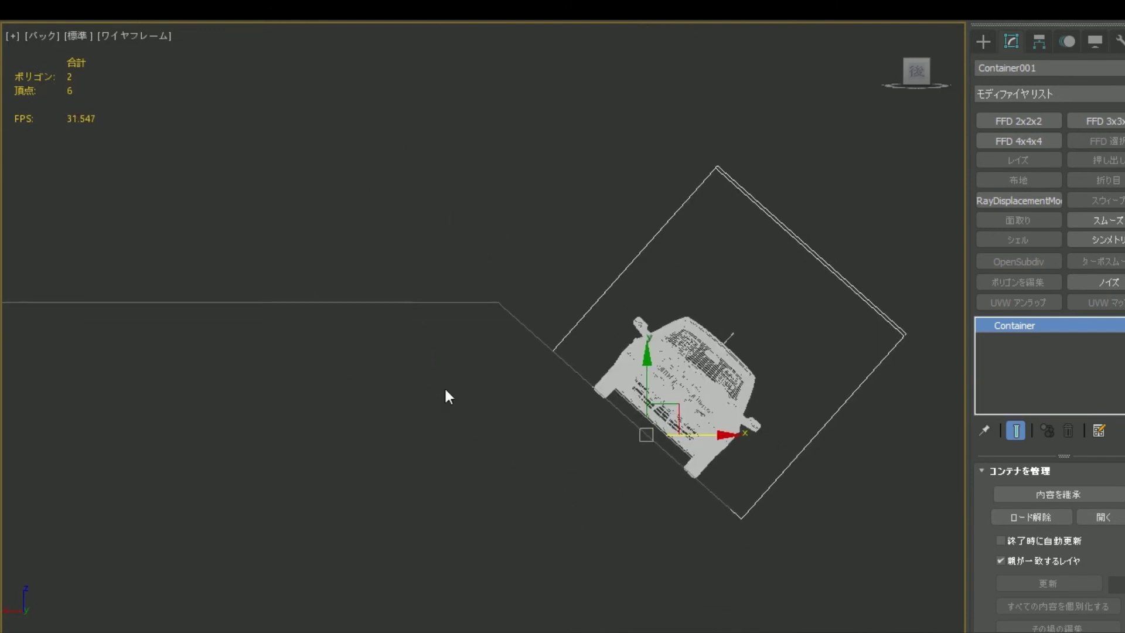
key(p)
mouse_move(582, 338)
alt+middle_down()
mouse_move(737, 327)
mouse_move(683, 285)
mouse_move(673, 326)
mouse_move(558, 331)
alt+middle_up()
key(F3)
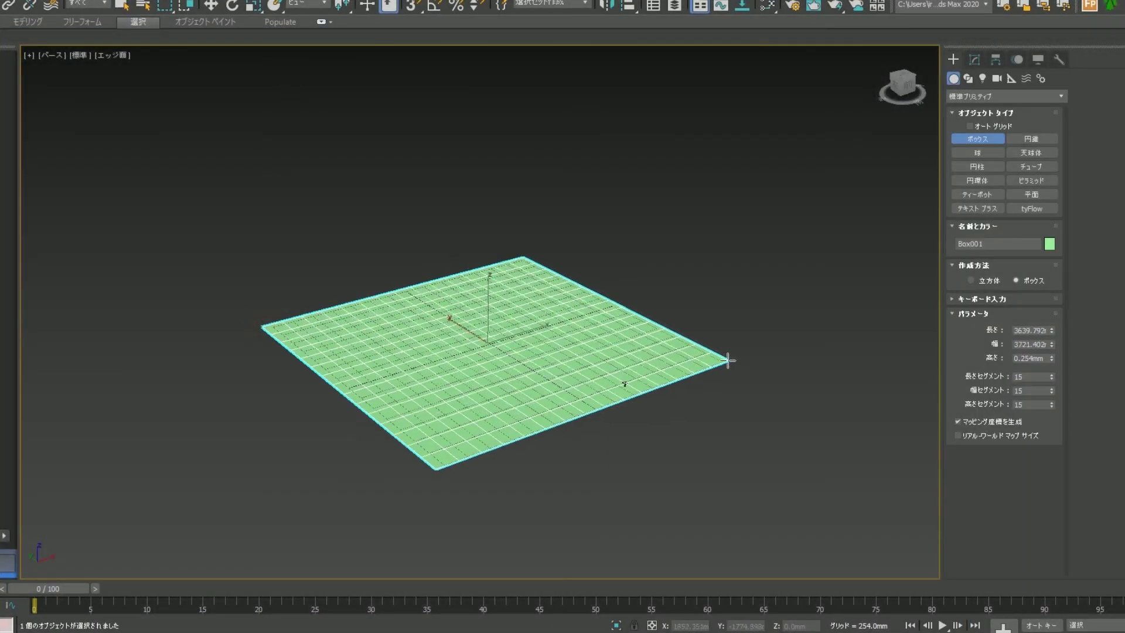
Draw a 15-segment box, convert it to an editable poly, and colour it grey
drag(272, 327, 729, 359)
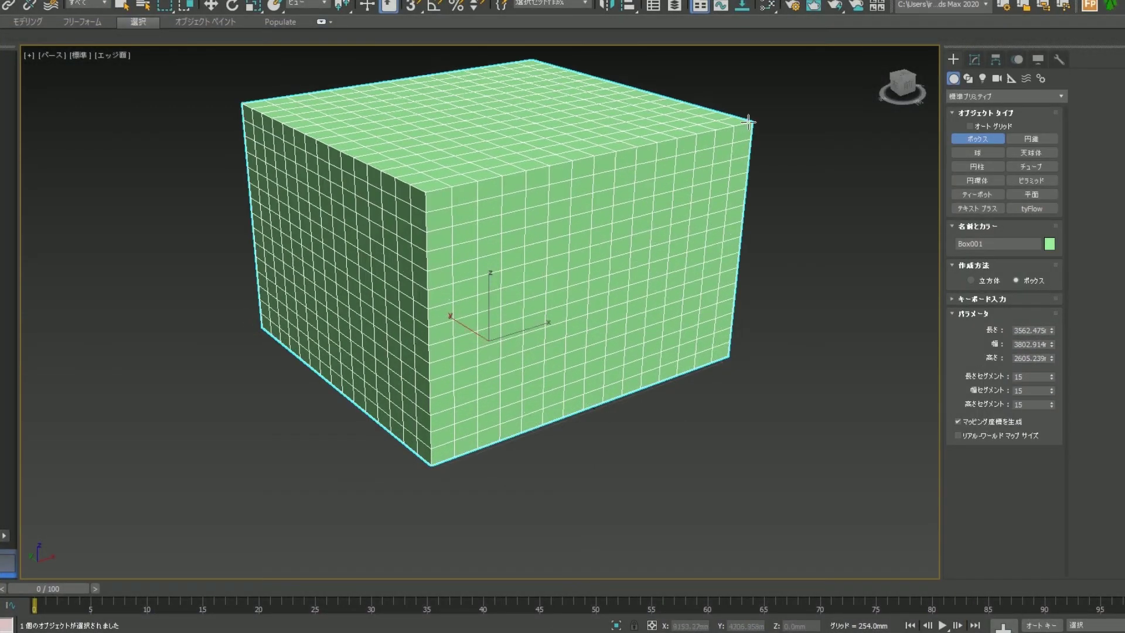
click(753, 75)
right_click(670, 226)
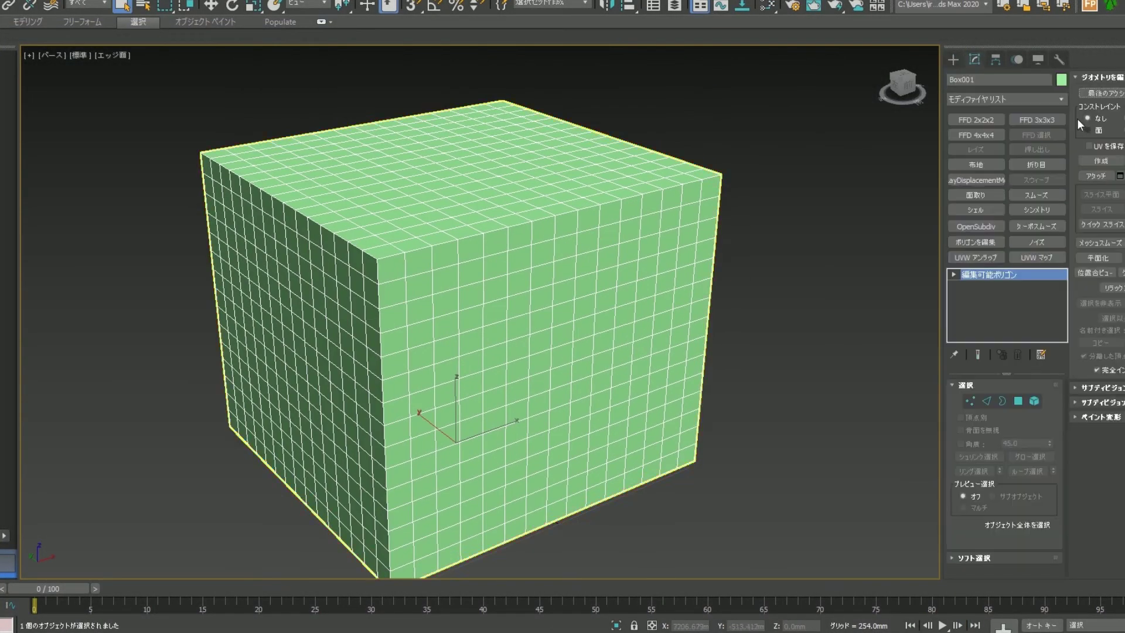
click(1061, 79)
click(732, 364)
Add a small cylinder beside the box, then reselect the box in Vertex mode
right_click(702, 446)
click(718, 422)
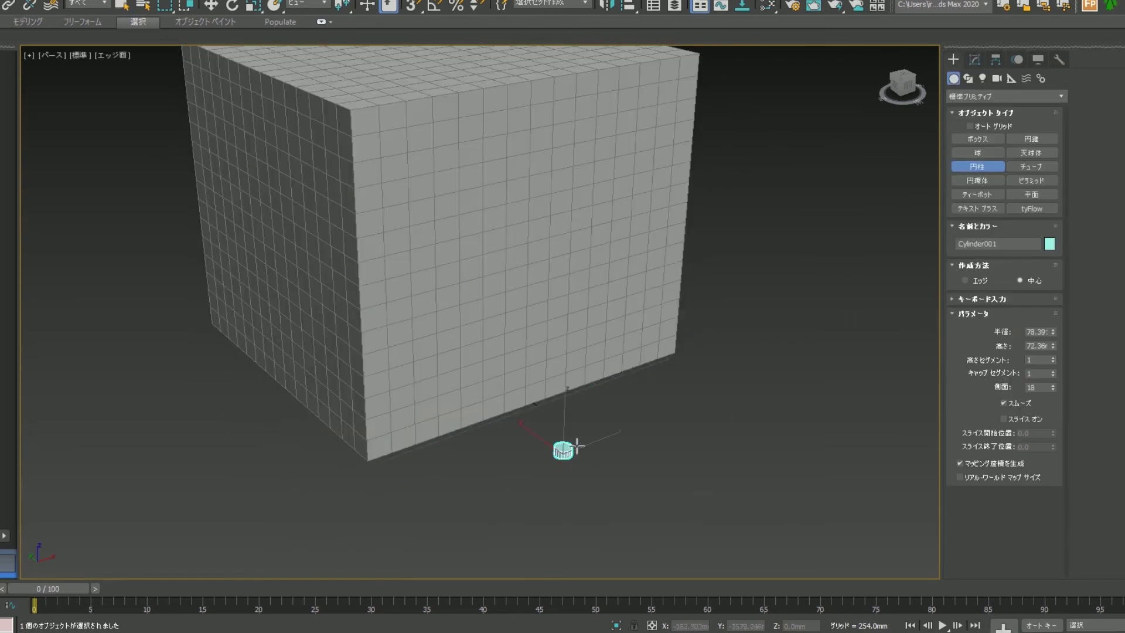
click(570, 261)
click(970, 401)
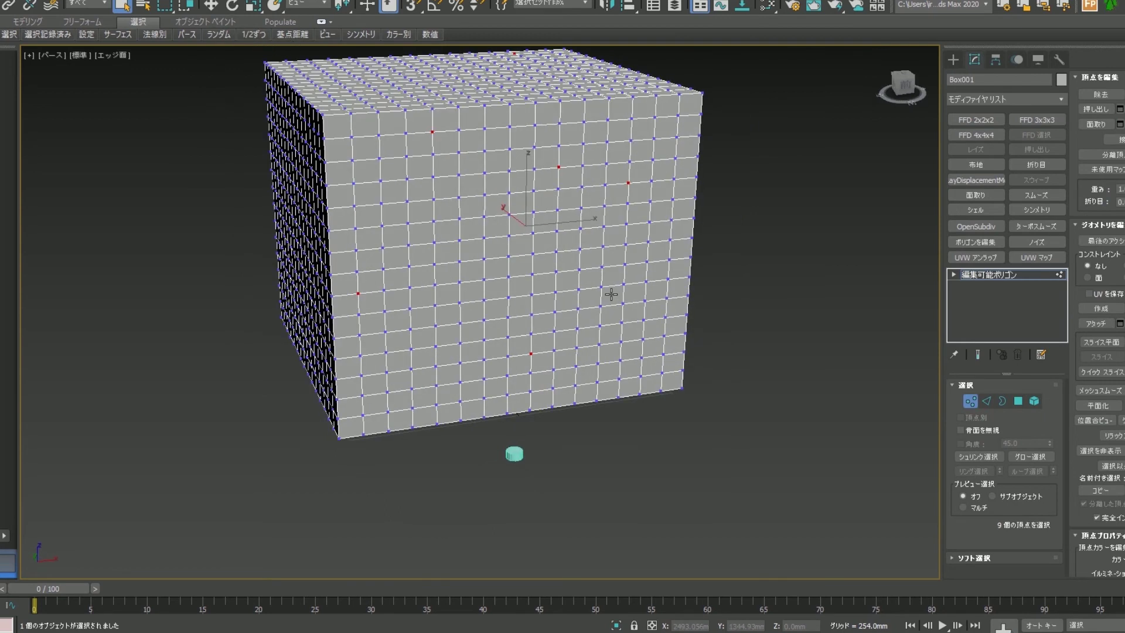
Grow the picked box vertices into polygons and extrude them, orbiting to inspect
key(4)
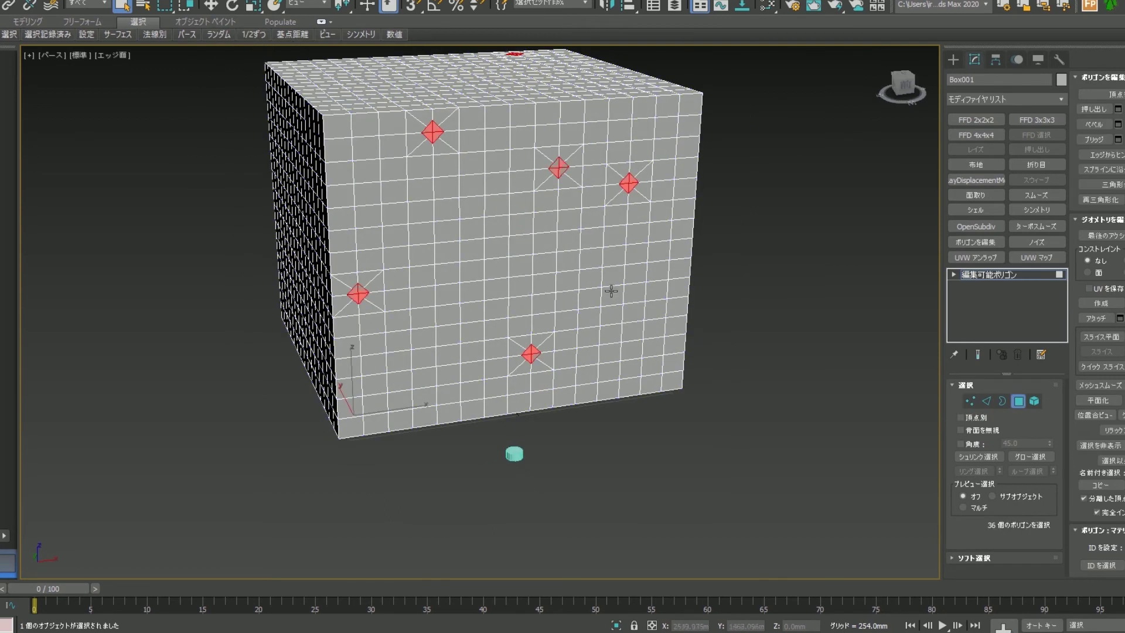
alt+middle_drag(611, 291, 641, 221)
scroll(588, 223, up, 3)
key(shift+e)
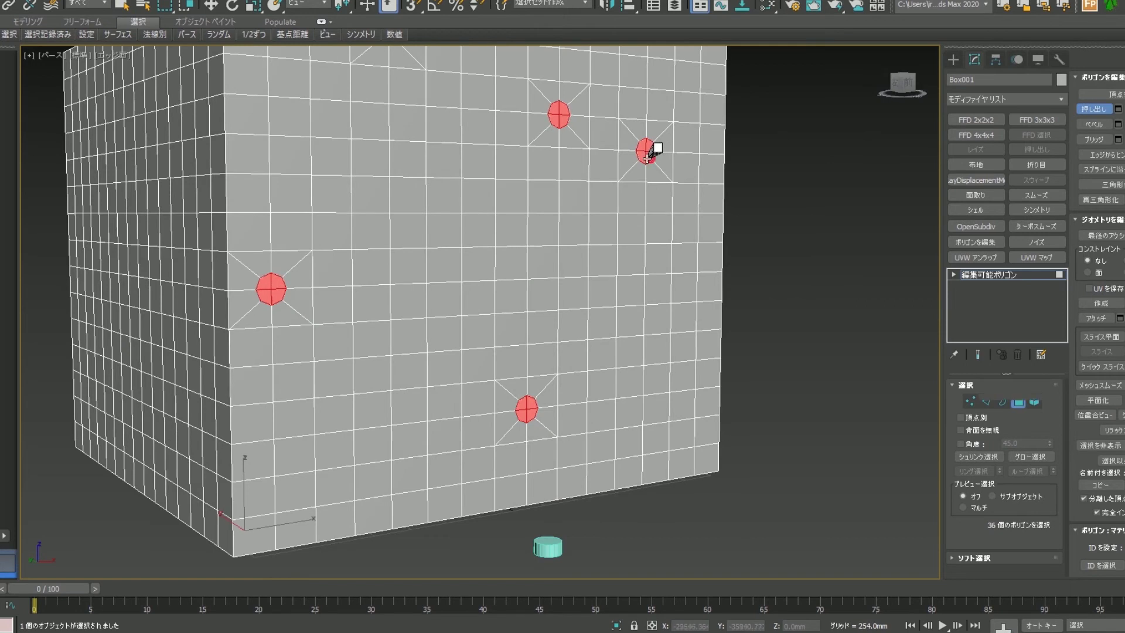
click(971, 401)
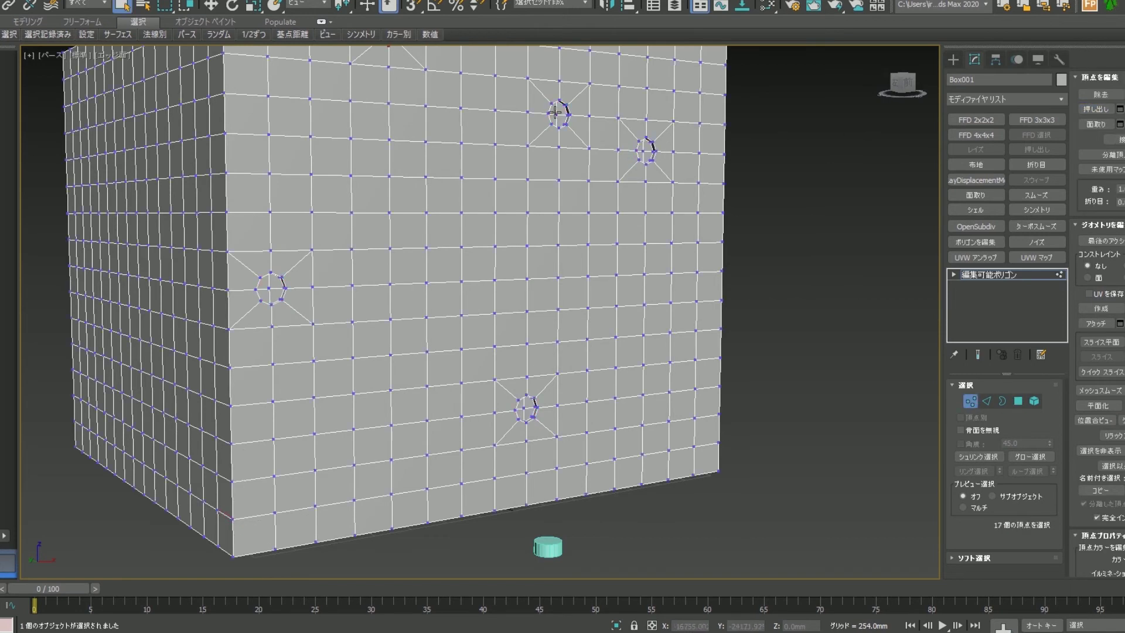
alt+middle_drag(693, 351, 787, 391)
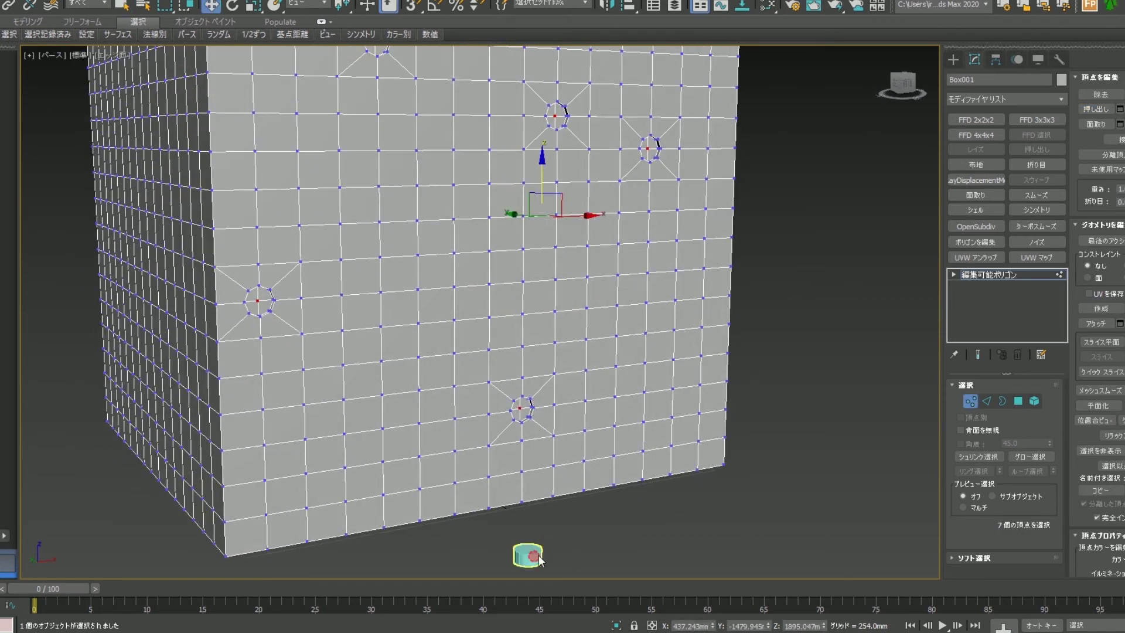
scroll(494, 378, down, 3)
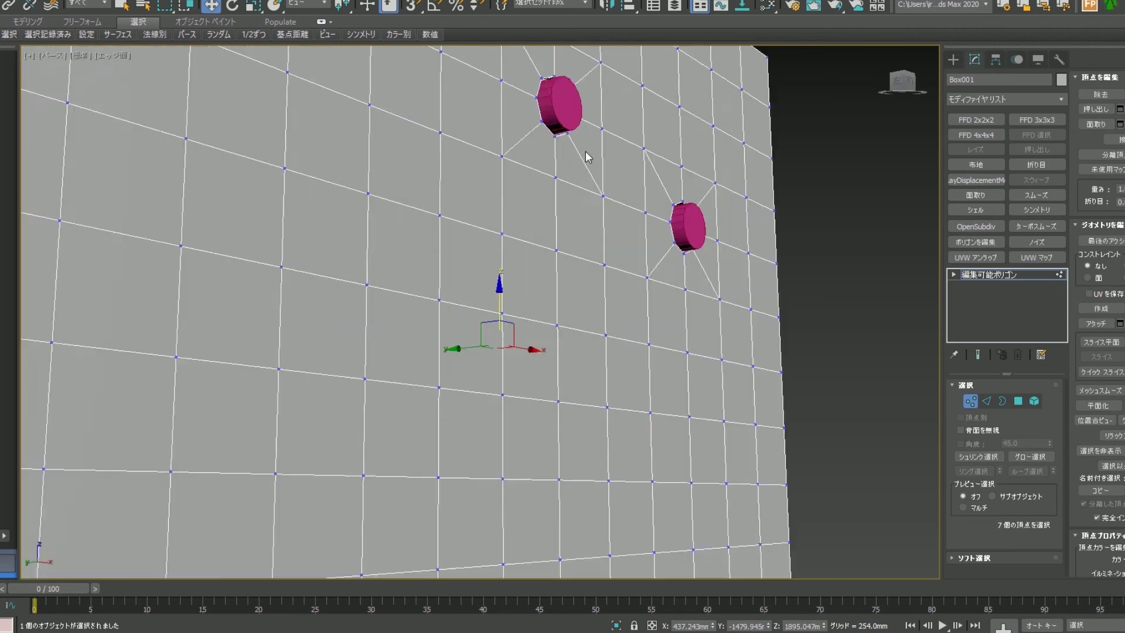
alt+middle_drag(500, 410, 595, 240)
click(971, 401)
Lengthen the small cylinder by raising its top vertices, then select its top face
click(603, 427)
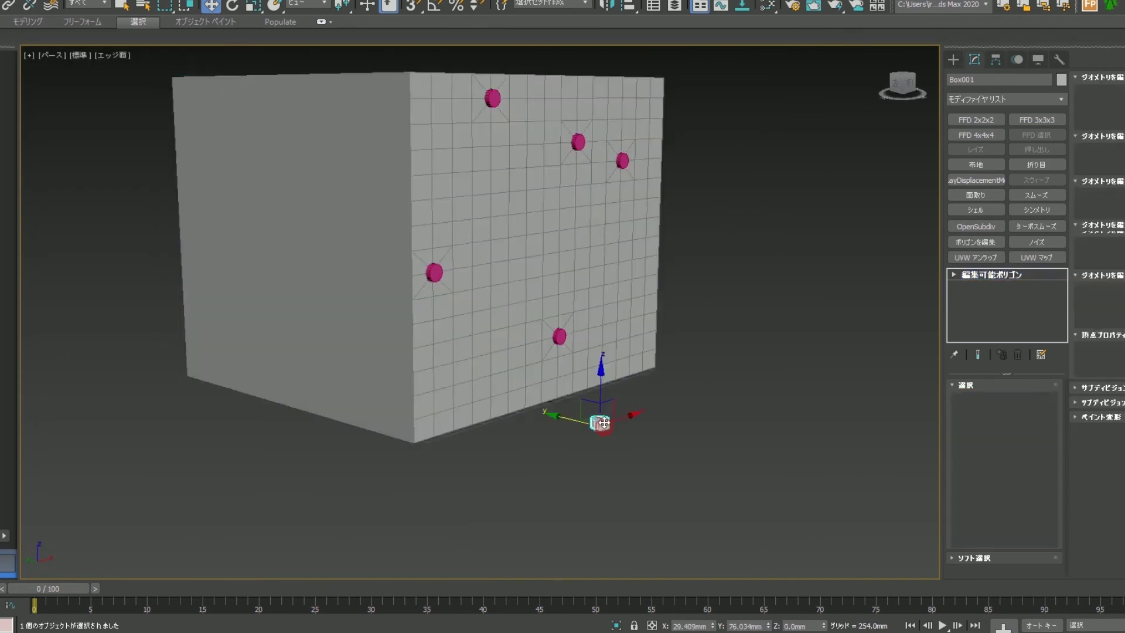
scroll(601, 431, up, 5)
click(969, 401)
drag(559, 392, 673, 430)
drag(618, 365, 624, 292)
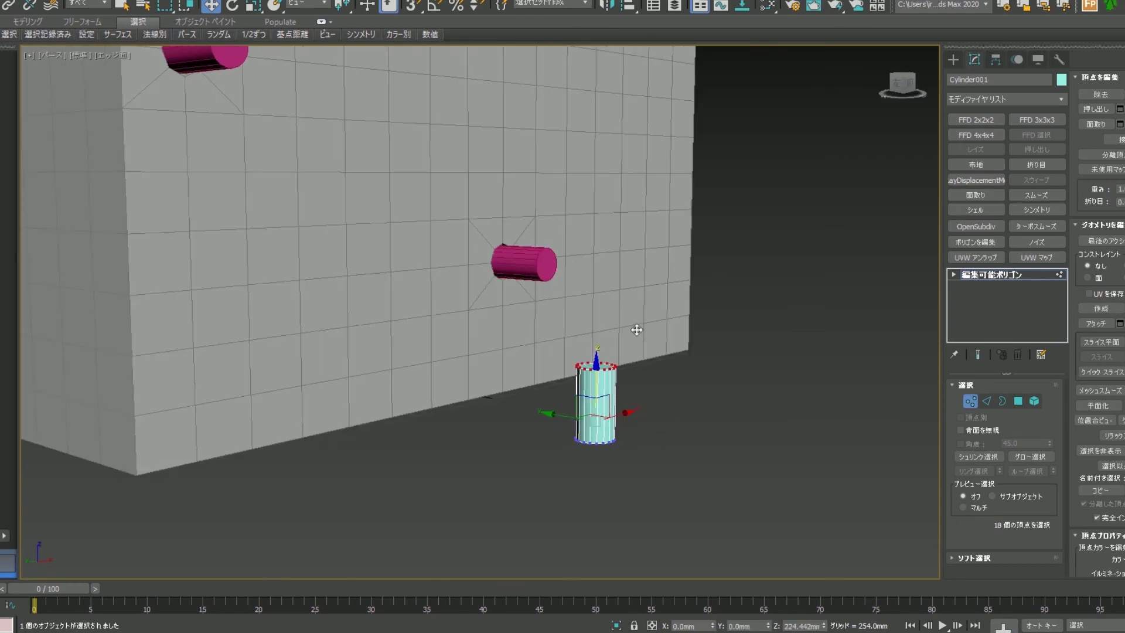
alt+middle_drag(637, 330, 627, 371)
key(4)
click(597, 369)
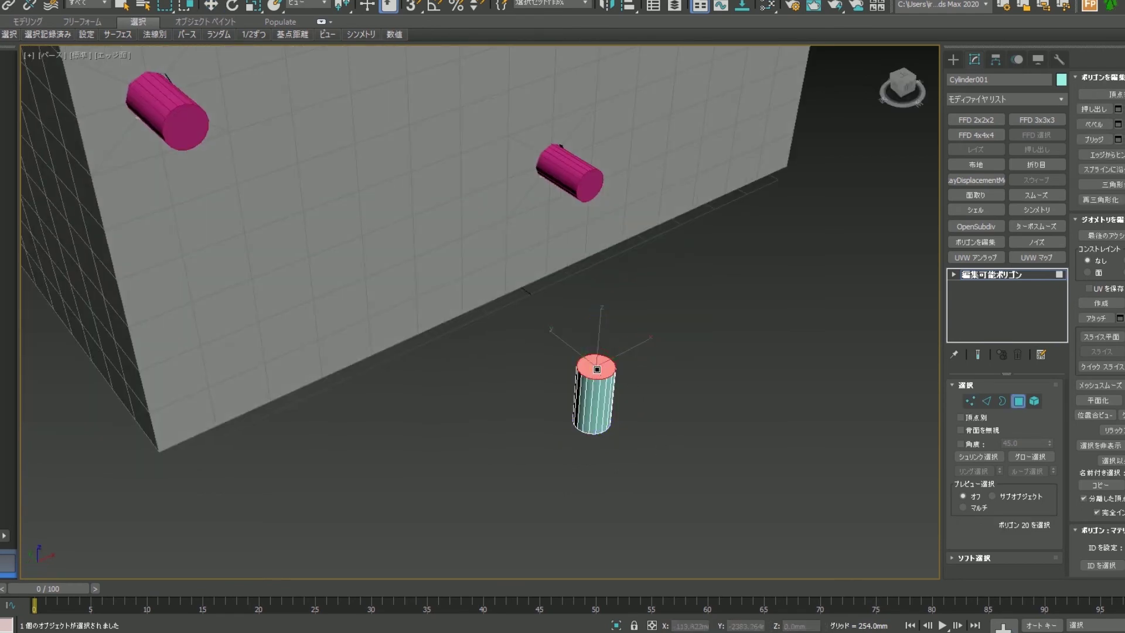
scroll(595, 368, up, 2)
scroll(600, 363, up, 2)
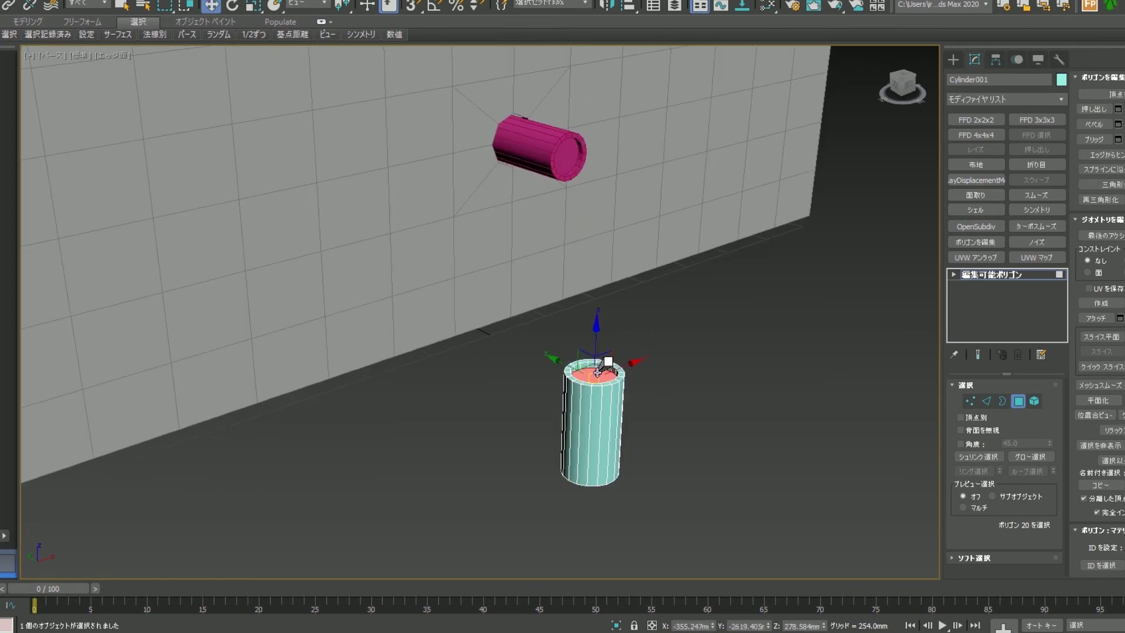
Select the vertices around the cylinder top, then pan across the box face to check it
click(970, 401)
mouse_move(738, 300)
mouse_down()
mouse_move(578, 376)
mouse_move(602, 413)
mouse_up()
click(970, 401)
scroll(517, 319, down, 5)
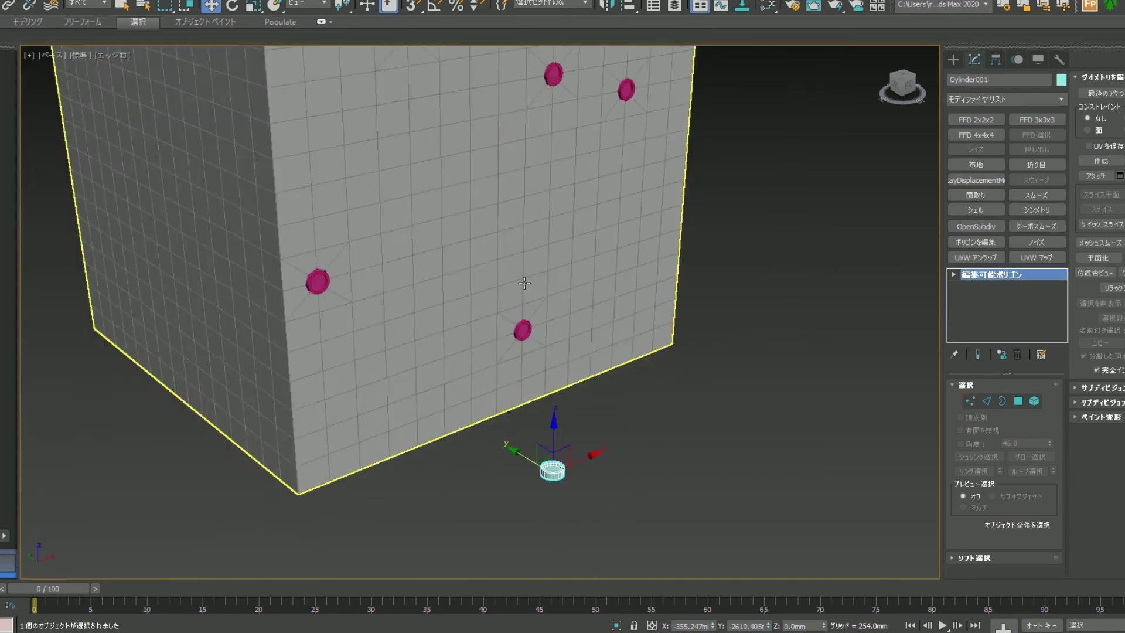
middle_drag(522, 211, 517, 386)
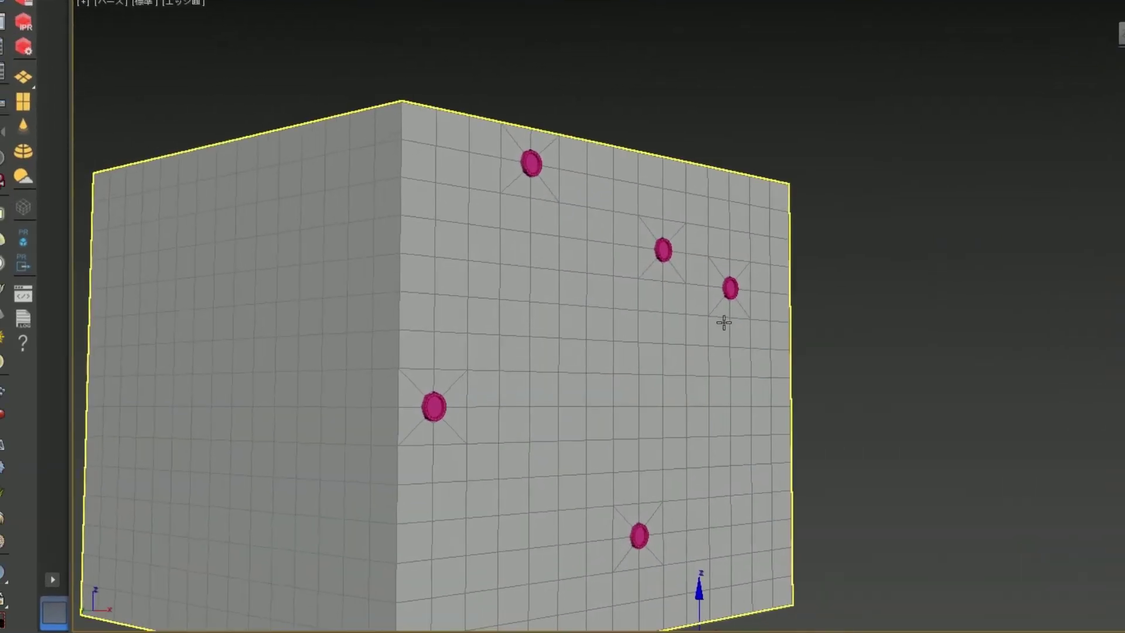
scroll(723, 311, up, 5)
scroll(756, 302, down, 3)
middle_drag(756, 301, 862, 167)
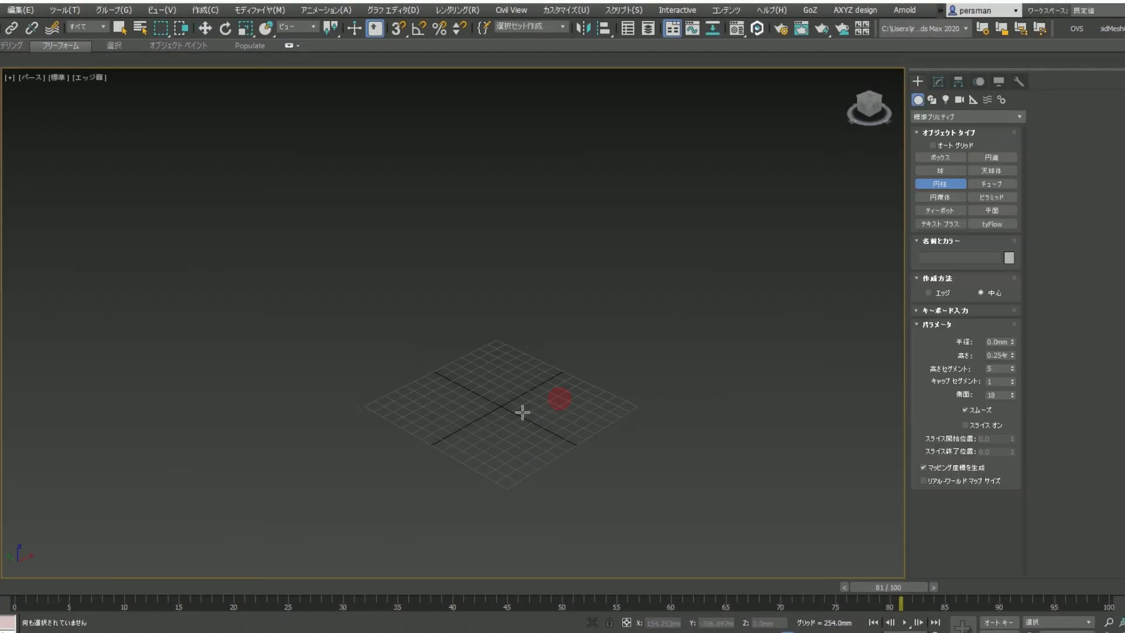
Attach a new teapot to a tall cylinder's surface with an Attachment Constraint and slide it down
mouse_move(499, 403)
mouse_down()
mouse_move(552, 405)
mouse_move(633, 433)
mouse_up()
click(593, 126)
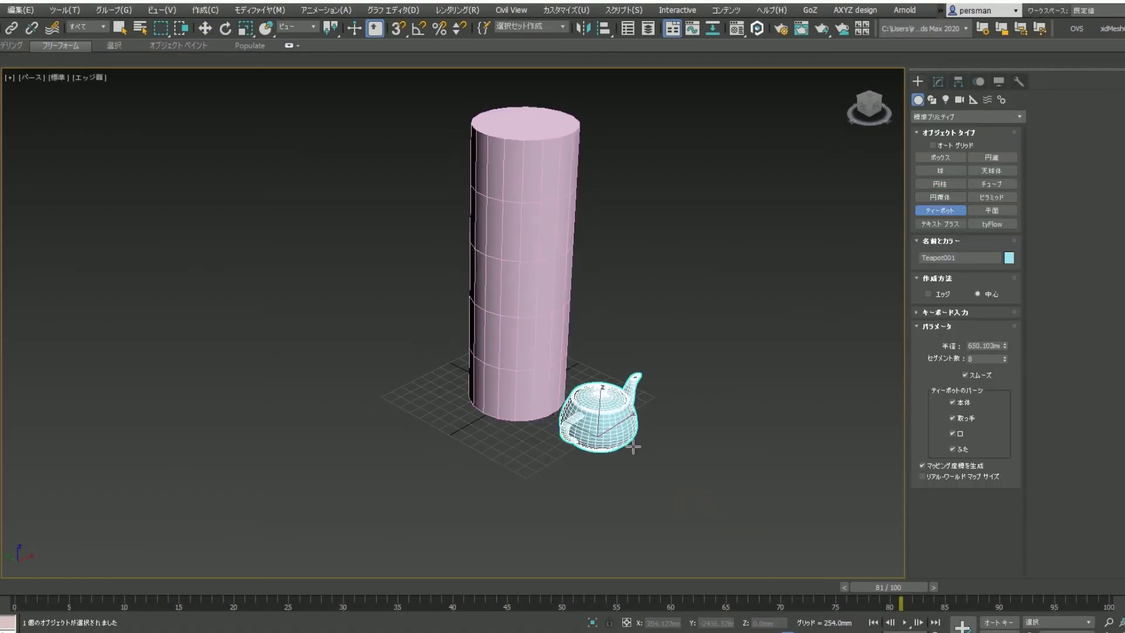
key(w)
click(326, 10)
click(510, 81)
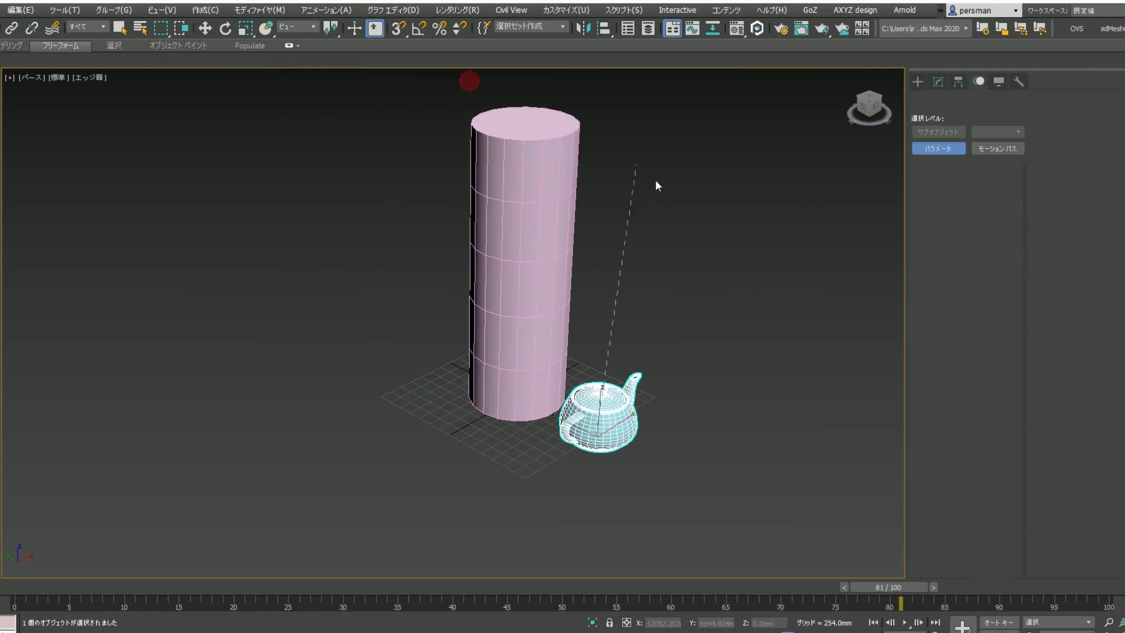
click(527, 234)
click(1091, 339)
mouse_move(527, 351)
mouse_down()
mouse_move(586, 296)
mouse_move(571, 199)
mouse_move(521, 410)
mouse_move(539, 105)
mouse_move(577, 246)
mouse_move(559, 230)
mouse_move(562, 352)
mouse_up()
middle_drag(609, 139, 630, 247)
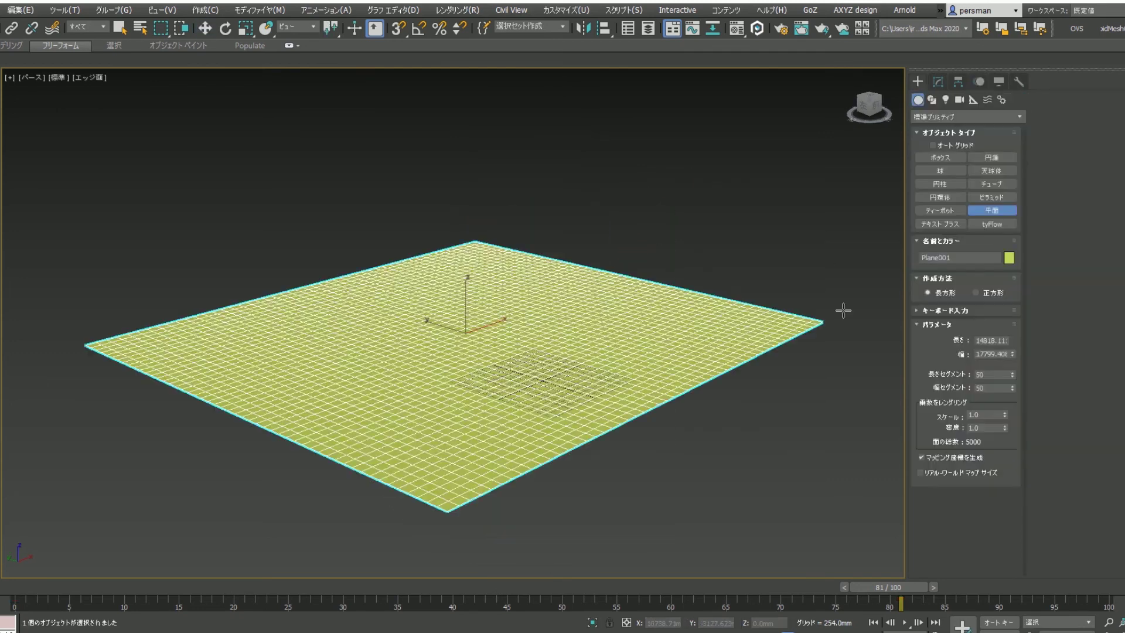
Fold the plane into a slope by raising one half of its polygons
key(w)
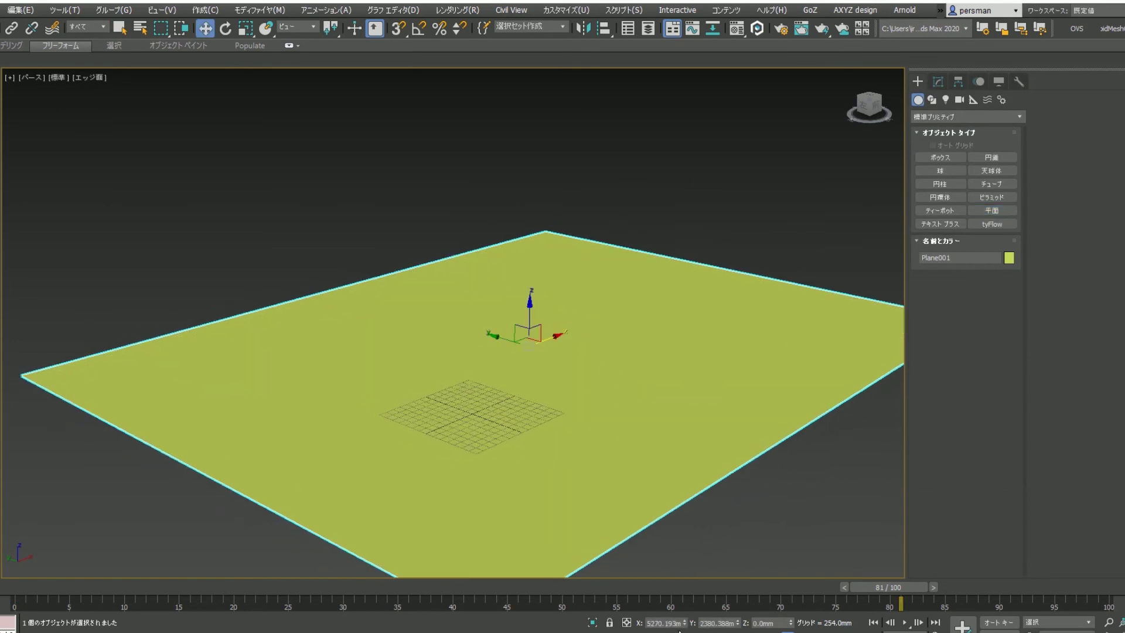
drag(610, 377, 652, 418)
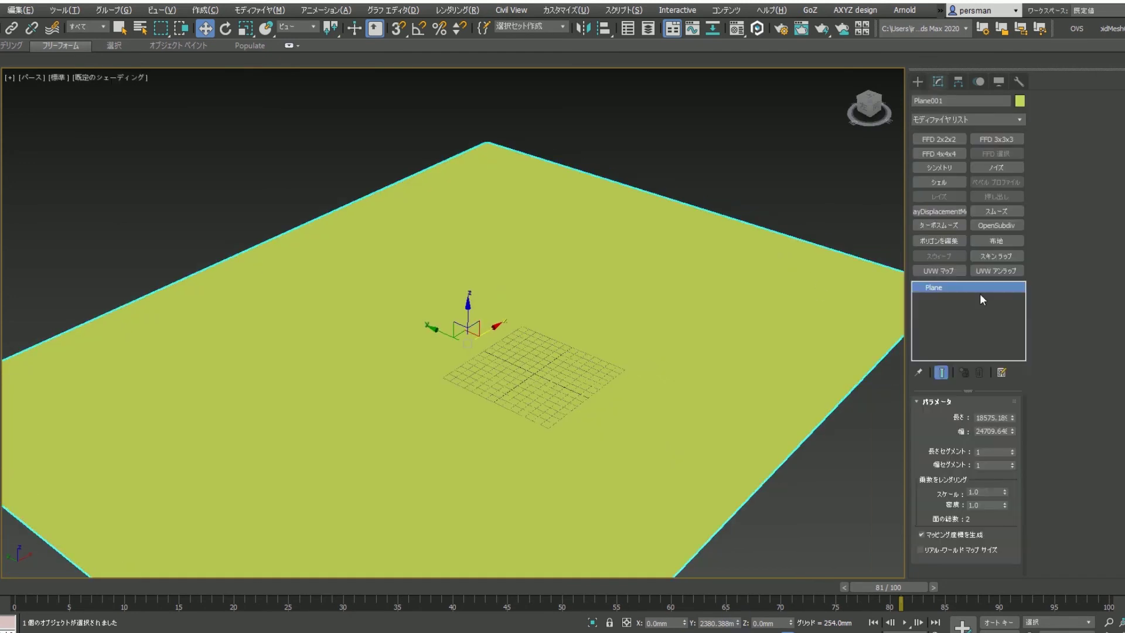
click(979, 416)
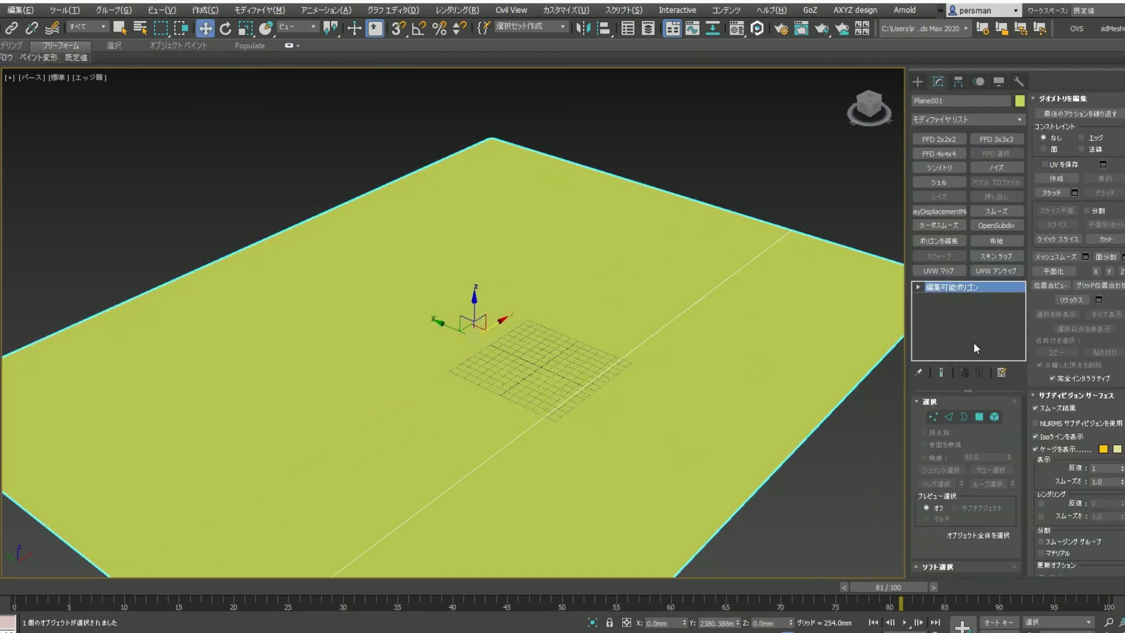
click(460, 337)
drag(402, 288, 526, 338)
scroll(527, 338, down, 5)
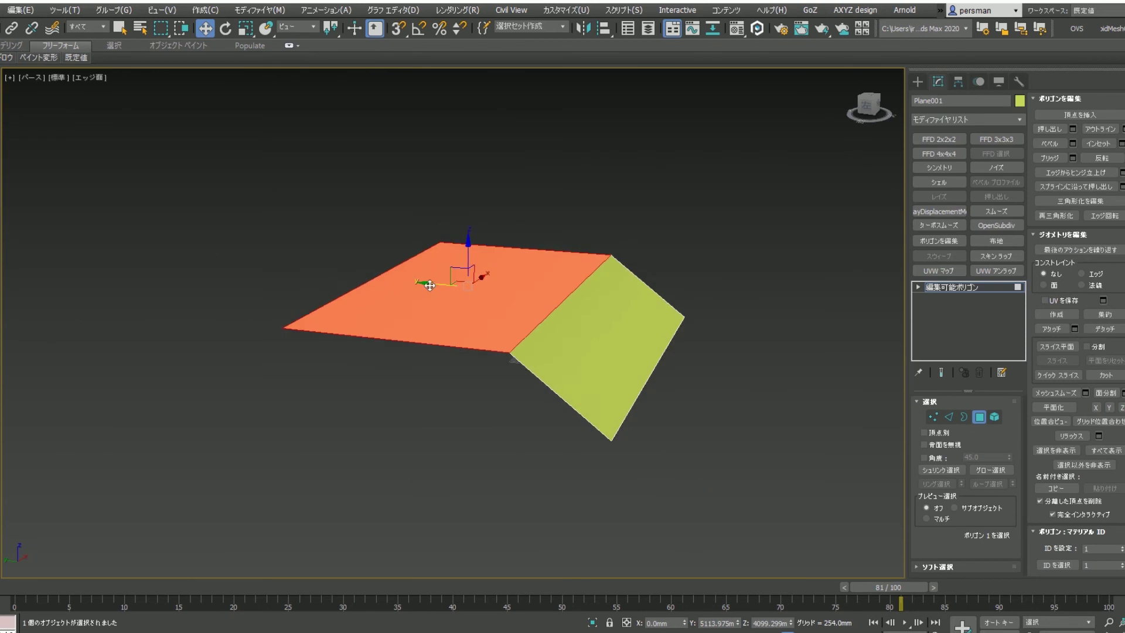
click(980, 423)
right_click(733, 410)
Draw a teapot beside the slope, nudge it closer, and add Grid001 in front of it
click(754, 438)
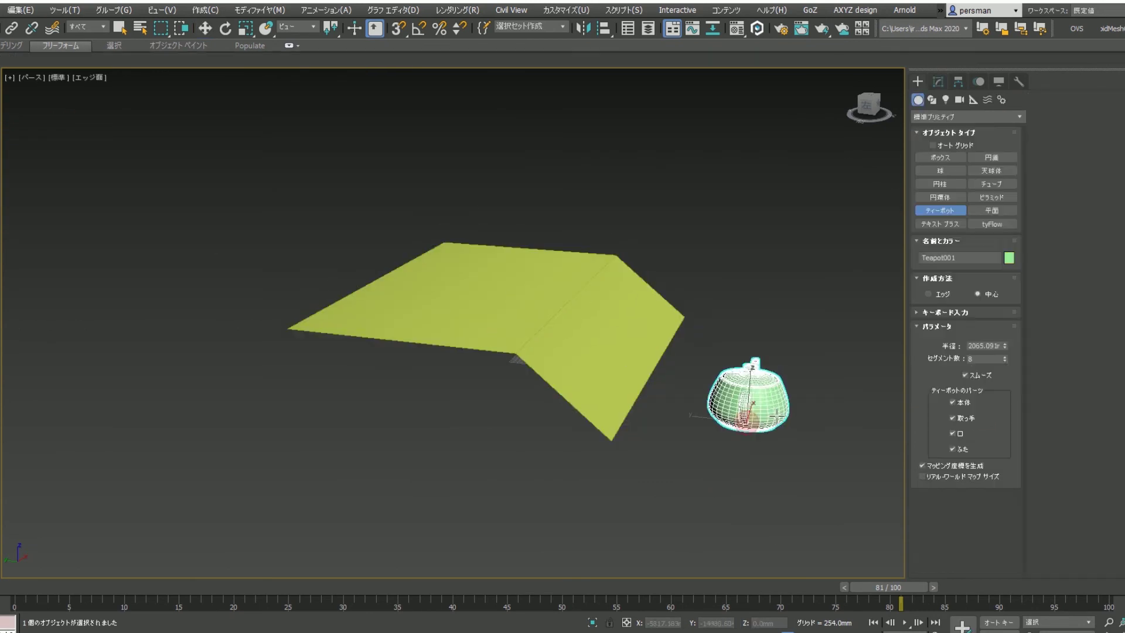
alt+middle_drag(754, 437, 750, 414)
drag(751, 414, 758, 399)
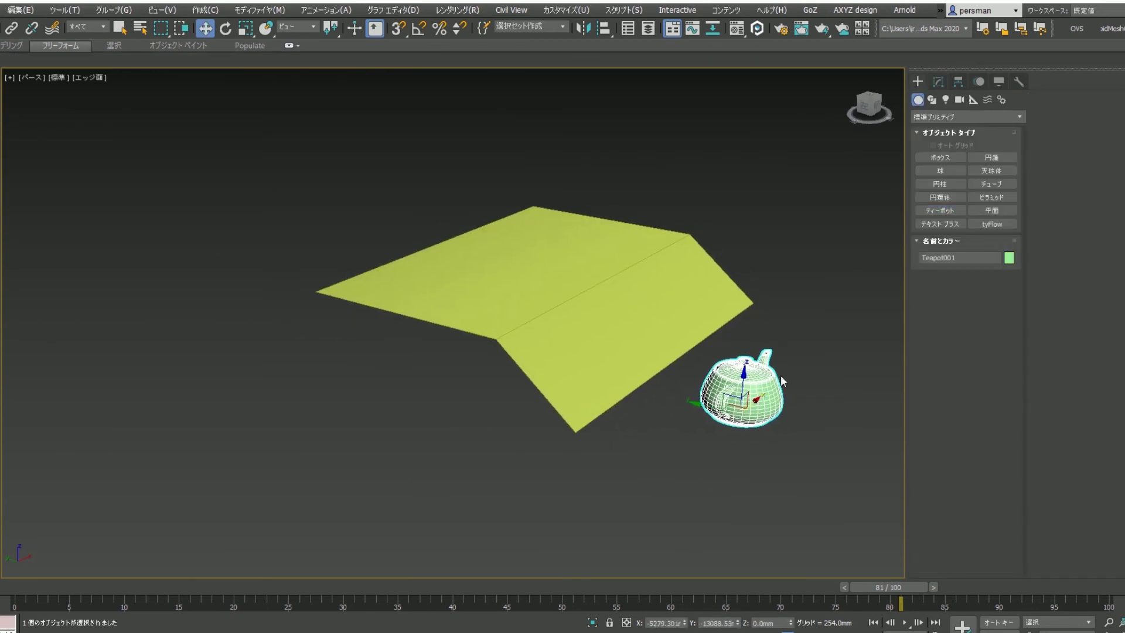
click(974, 99)
click(1003, 185)
mouse_move(603, 458)
mouse_down()
mouse_move(754, 464)
mouse_move(761, 445)
mouse_up()
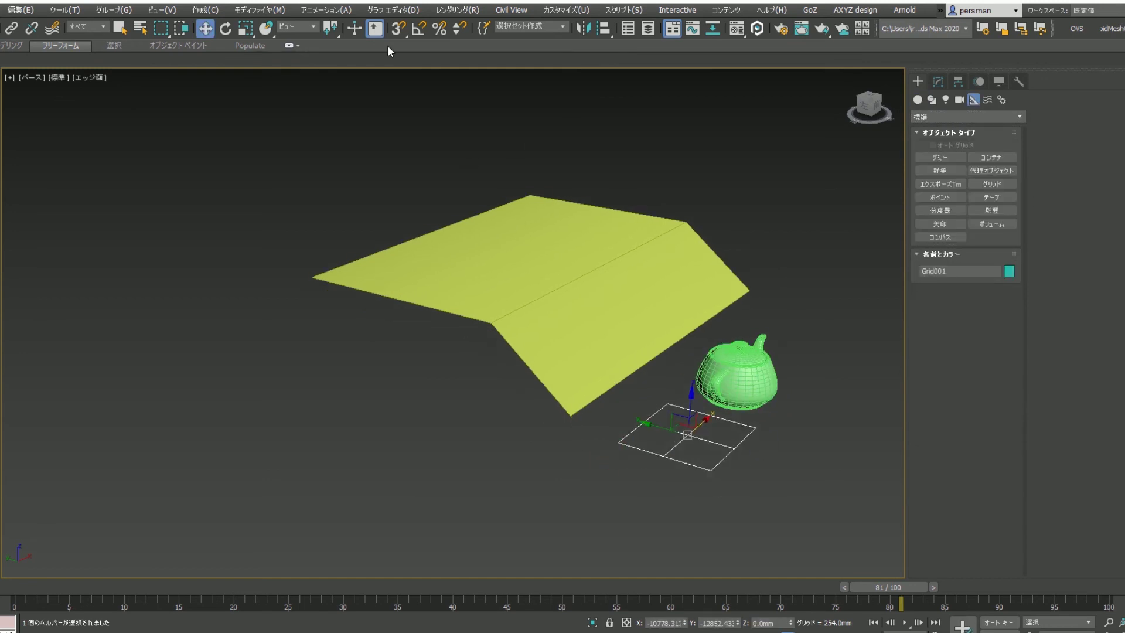
Make the grid helper the active grid and test it with a cylinder, then undo
scroll(657, 251, up, 2)
right_click(620, 303)
click(580, 296)
scroll(598, 375, up, 2)
right_click(598, 382)
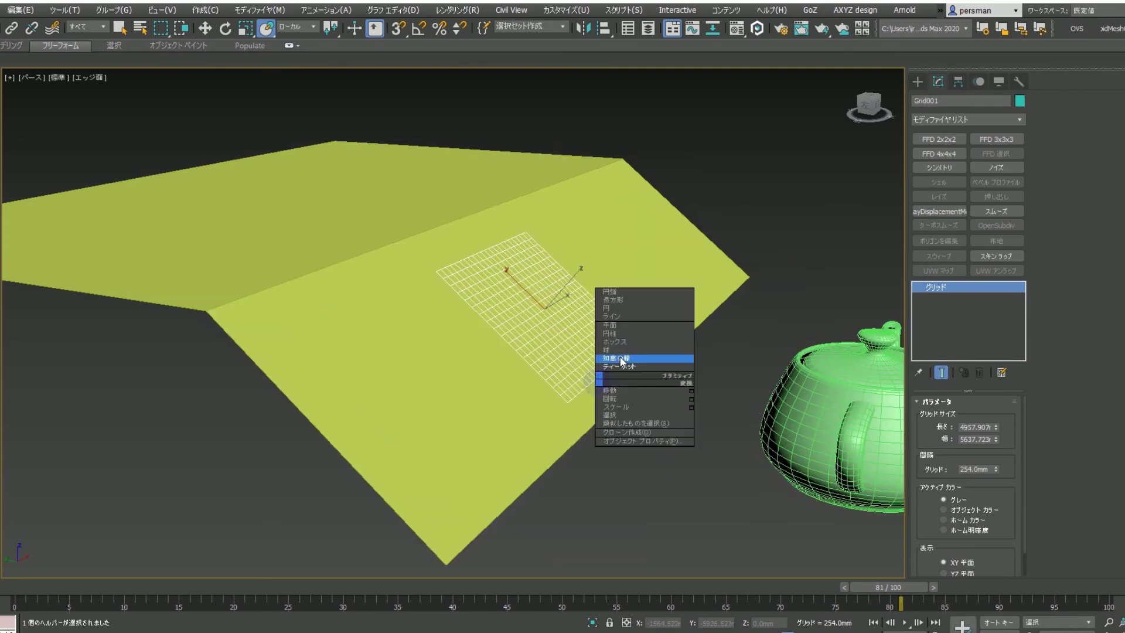
click(622, 334)
drag(544, 313, 621, 328)
click(799, 201)
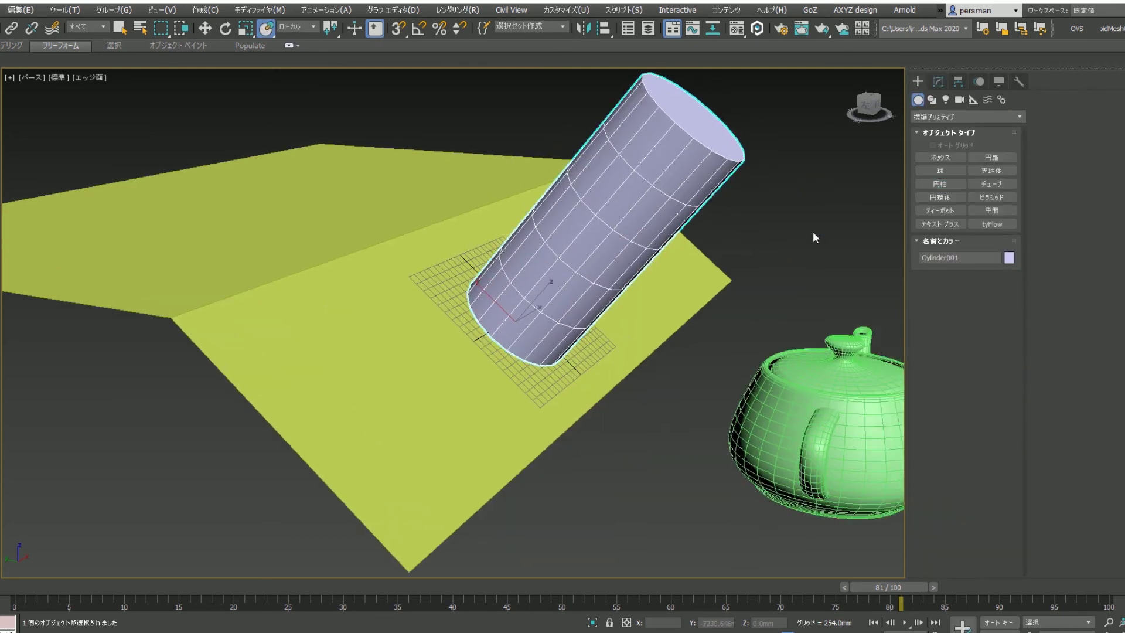
key(ctrl+z)
Move the teapot onto the slope grid and place a second teapot onto the plane surface
drag(822, 458, 502, 352)
key(w)
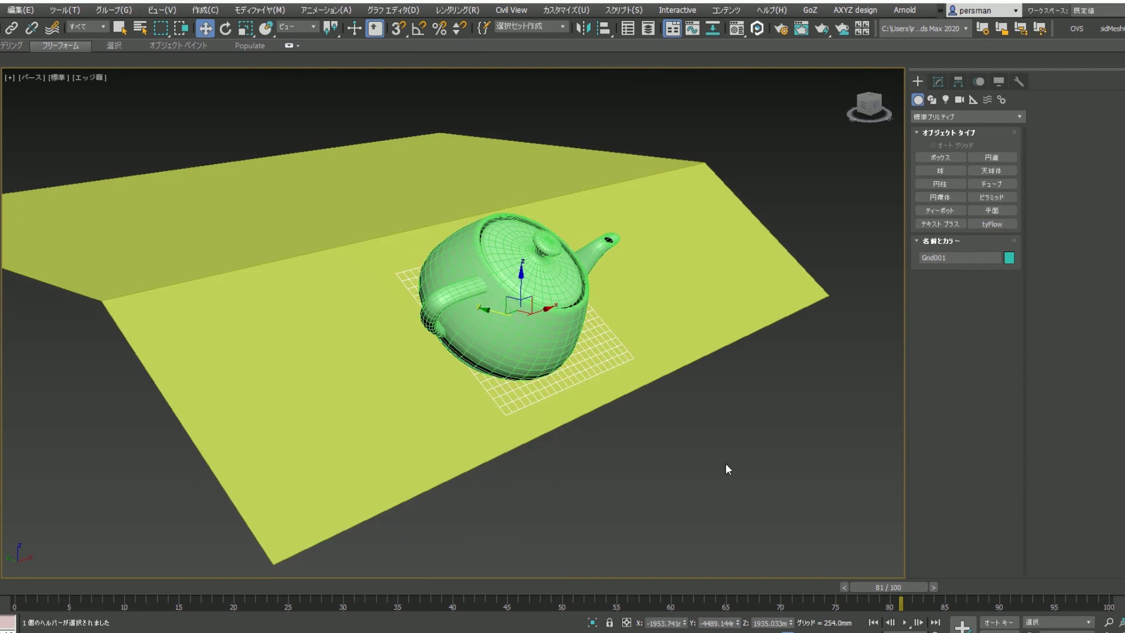
click(746, 447)
mouse_move(732, 438)
mouse_down()
mouse_move(789, 452)
mouse_move(668, 264)
mouse_up()
click(265, 28)
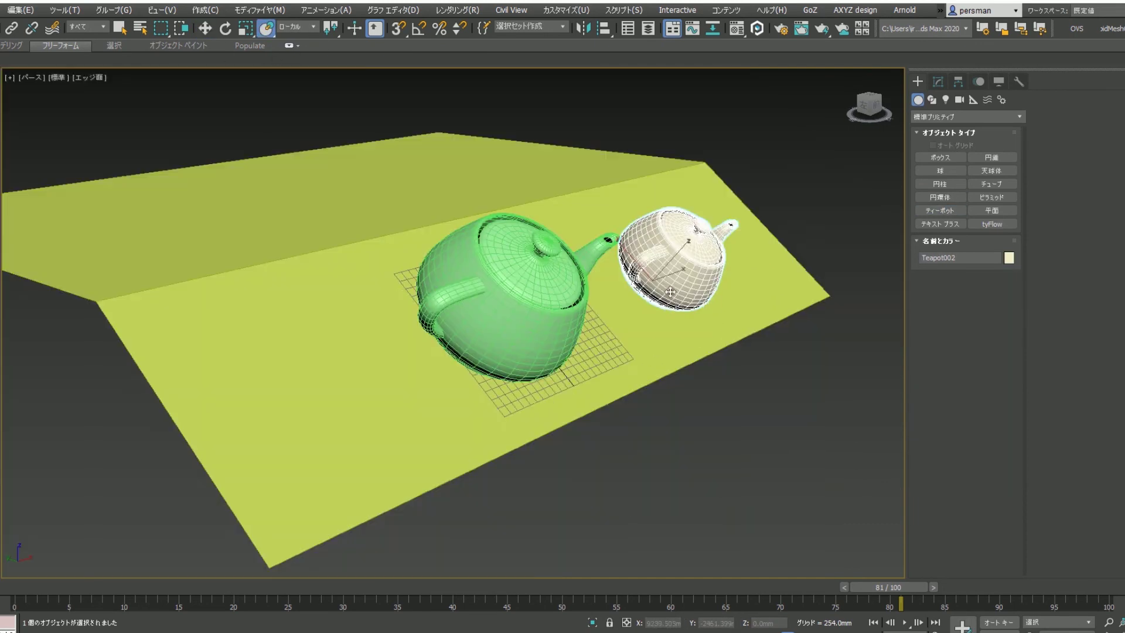
alt+middle_drag(668, 264, 682, 305)
Shift-drag the green teapot into an independent copy named Teapot003
shift+drag(681, 305, 548, 275)
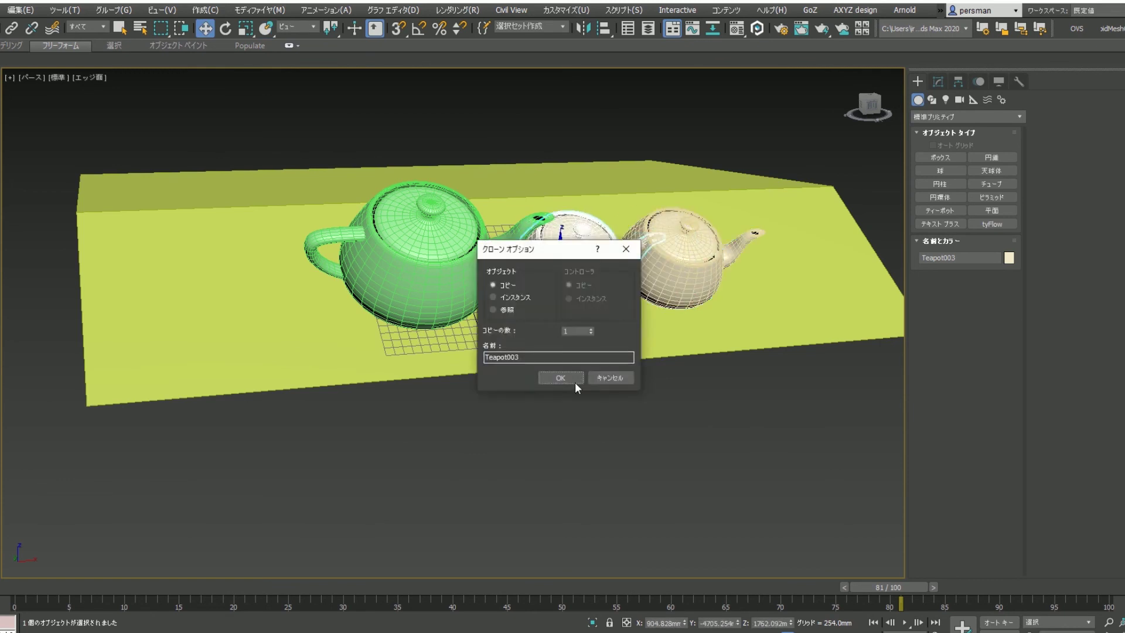
click(562, 378)
alt+middle_drag(581, 381, 662, 410)
scroll(669, 413, down, 3)
Draw a large plane with 50 length and 50 width segments
key(w)
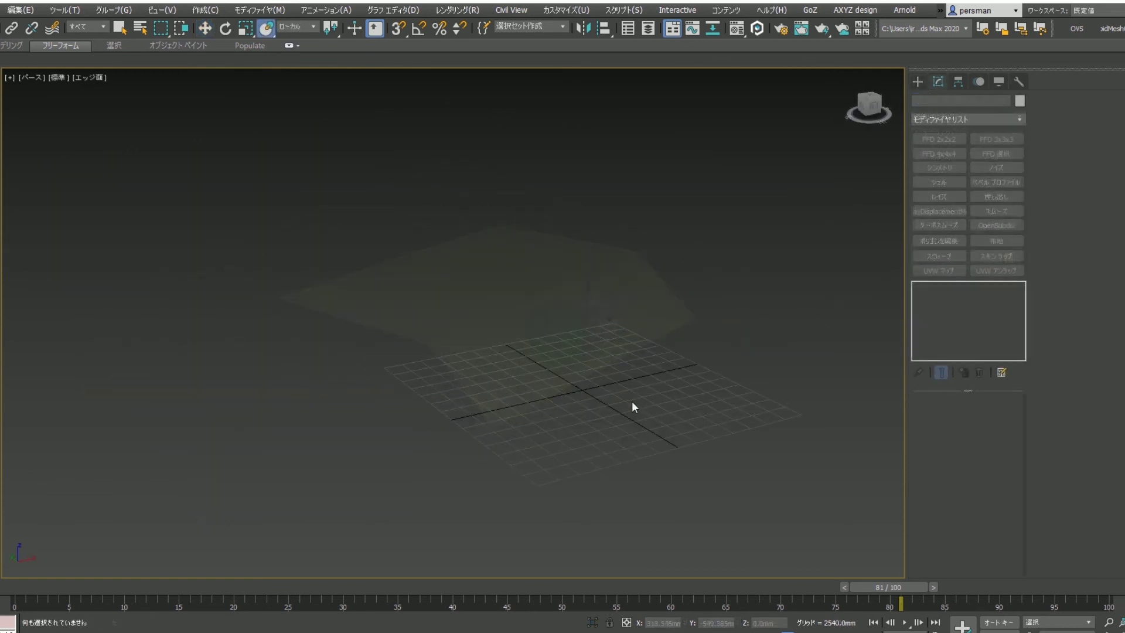
right_click(538, 401)
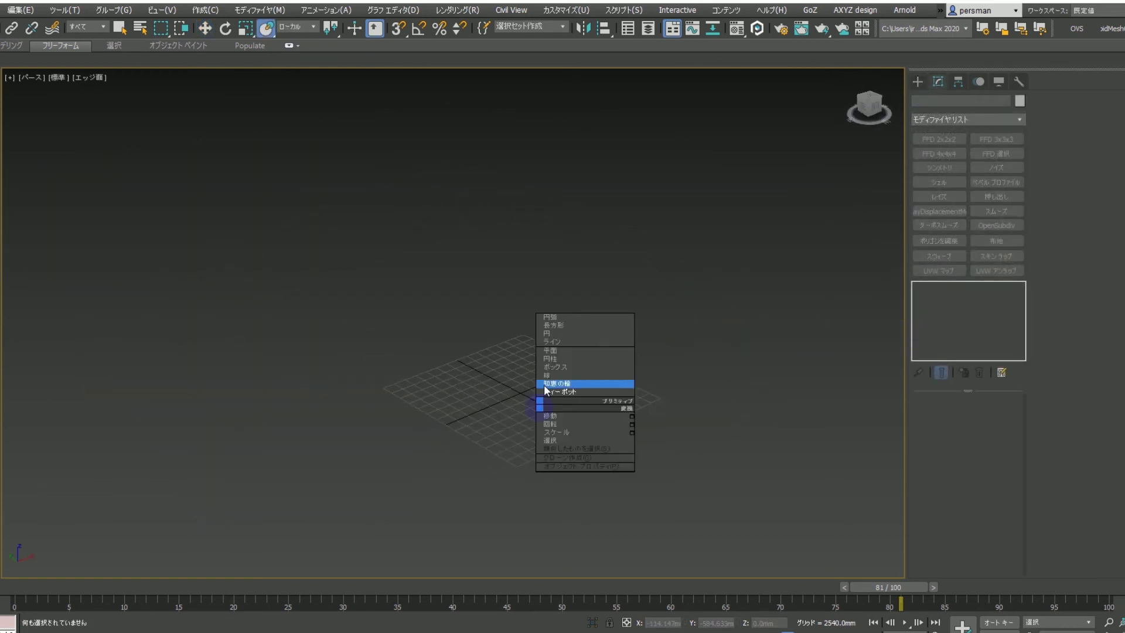
click(551, 351)
drag(44, 375, 785, 369)
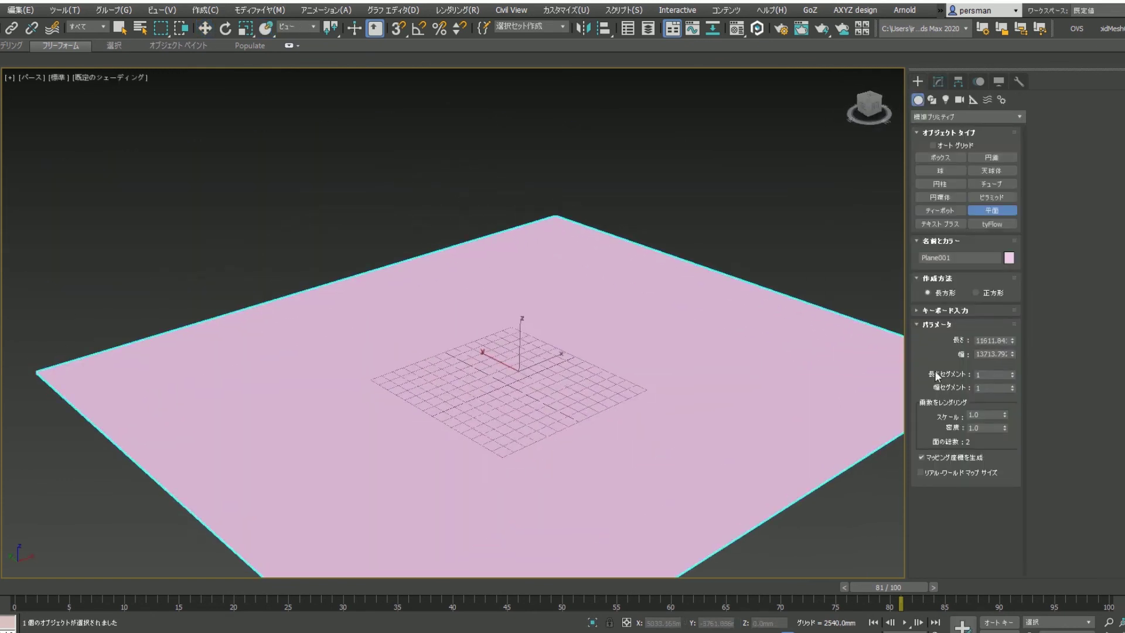
text(50)
key(Tab)
text(50)
key(Return)
key(F4)
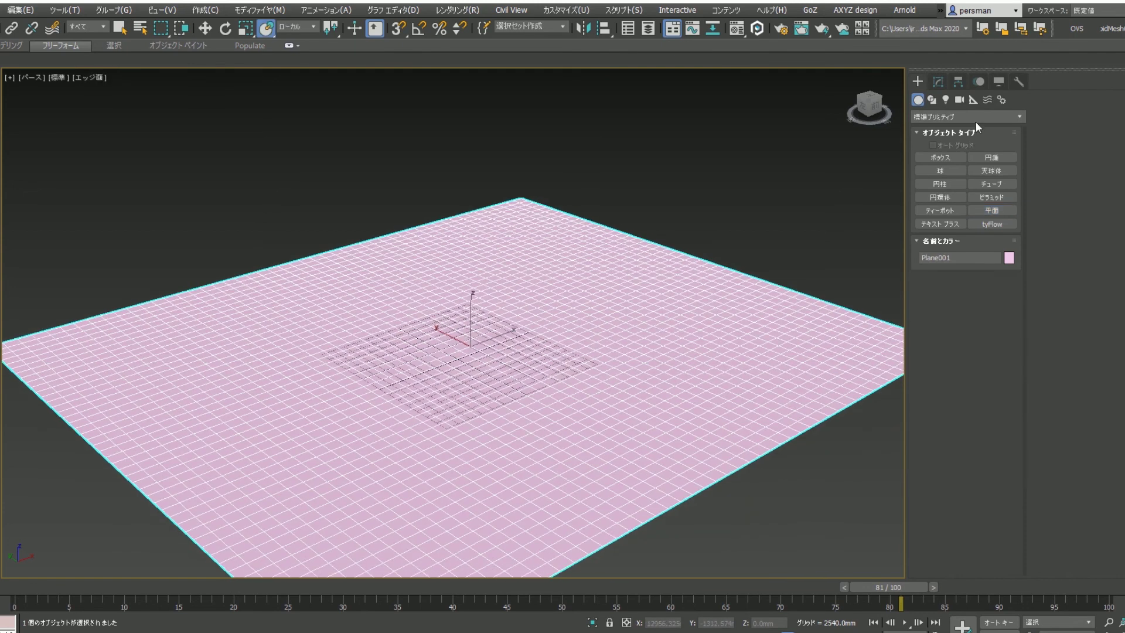
Add a Noise modifier to the plane with Z strength about 339mm
click(938, 81)
click(996, 168)
drag(988, 544, 989, 515)
key(F4)
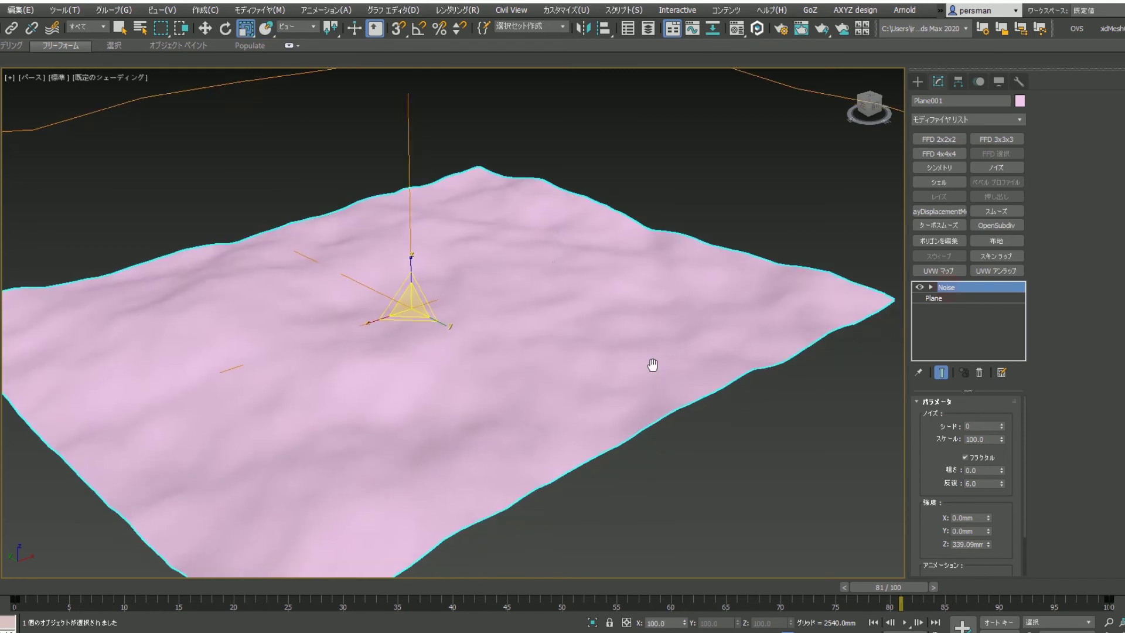
Create a teapot and align it onto the wavy plane
right_click(822, 521)
click(829, 523)
drag(671, 495, 729, 502)
key(alt+a)
click(566, 426)
mouse_move(547, 407)
alt+middle_down()
mouse_move(405, 252)
mouse_move(680, 496)
alt+middle_up()
Create Dummy001 and align its X/Y position over Teapot001
key(w)
right_click(680, 496)
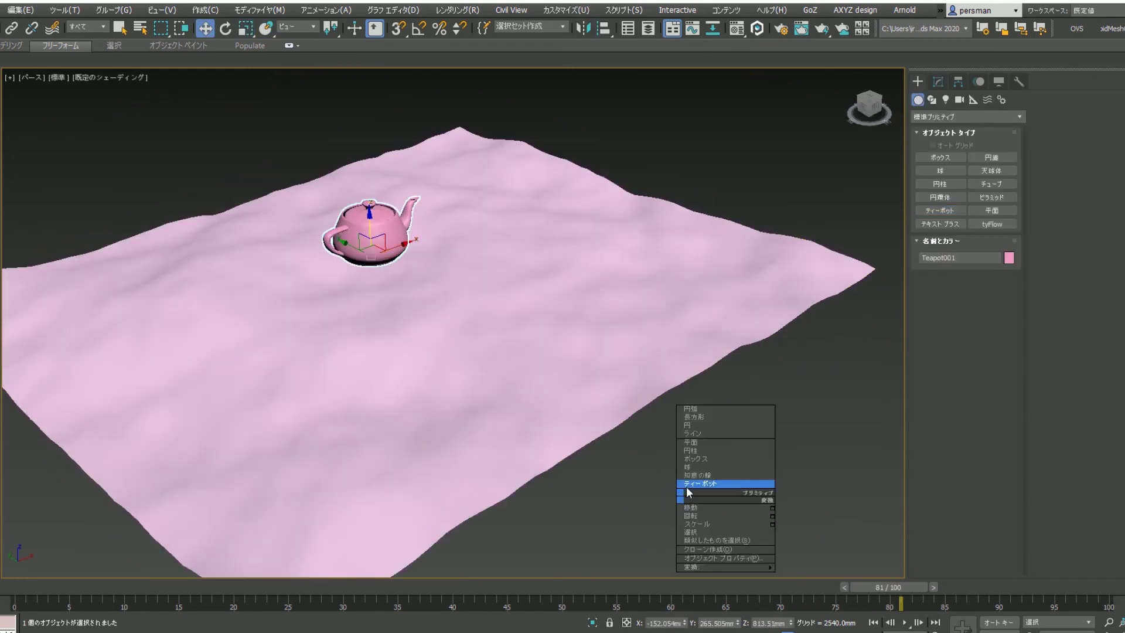
click(973, 100)
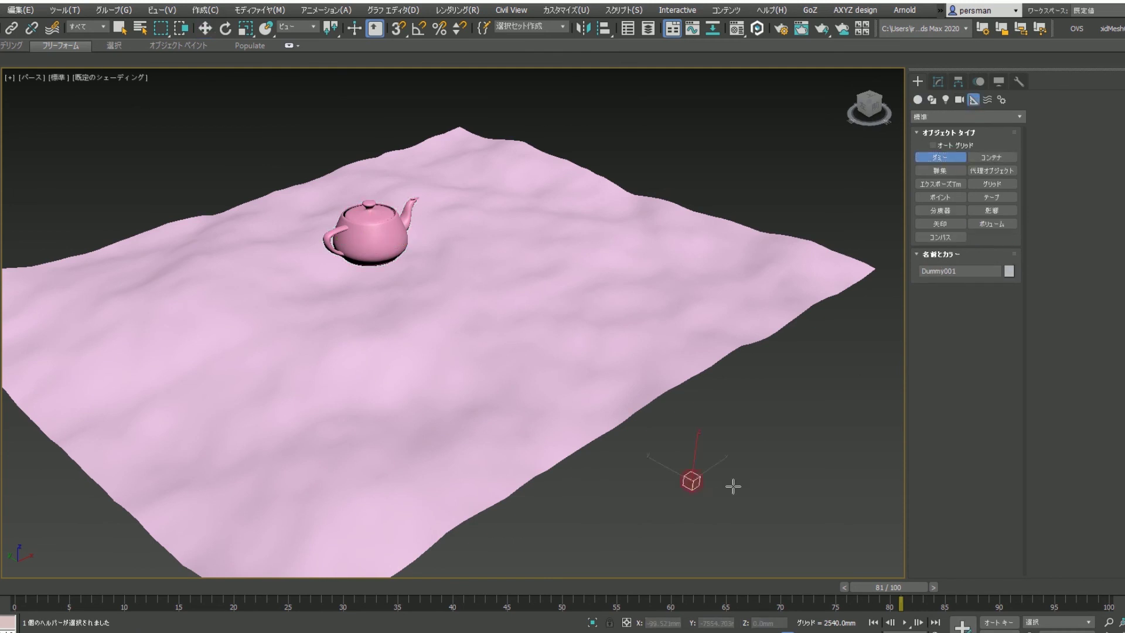
key(alt+a)
click(369, 235)
click(545, 242)
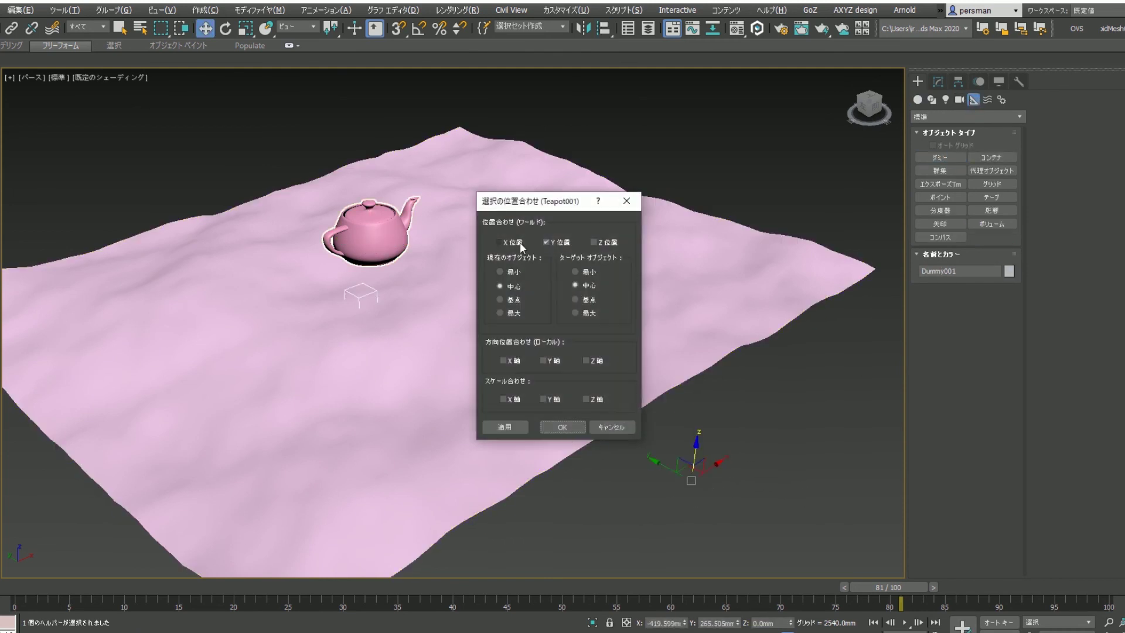
click(563, 430)
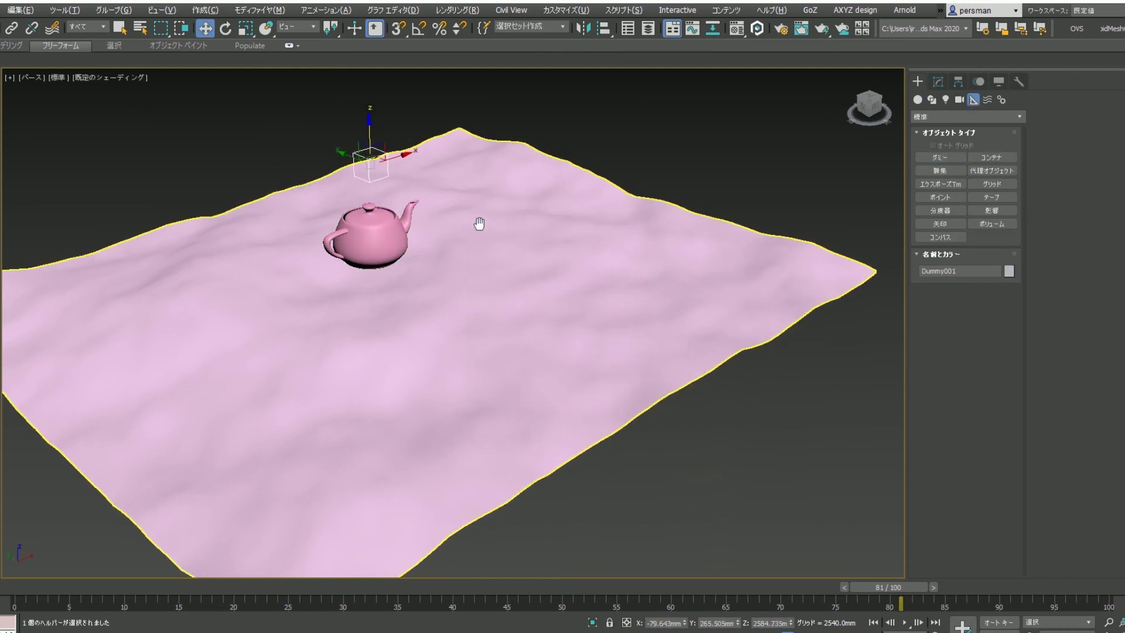
click(369, 234)
Change the teapot's object colour to grey
click(1009, 270)
click(610, 352)
click(629, 392)
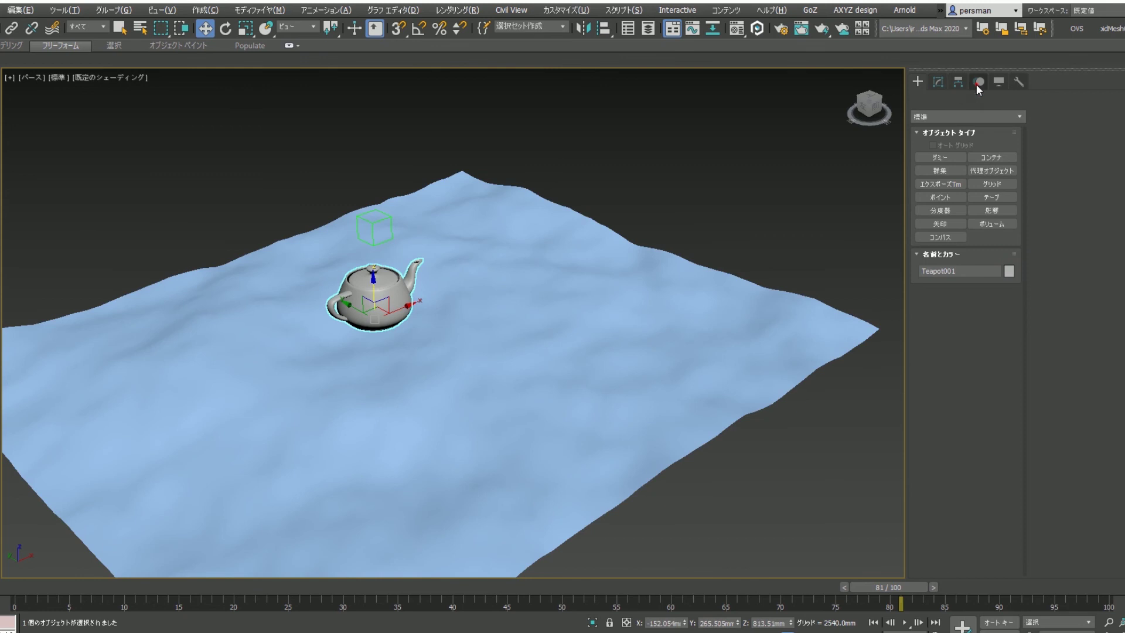
Assign a Ray To Surface Transform controller to the teapot's Transform track
click(978, 83)
click(945, 199)
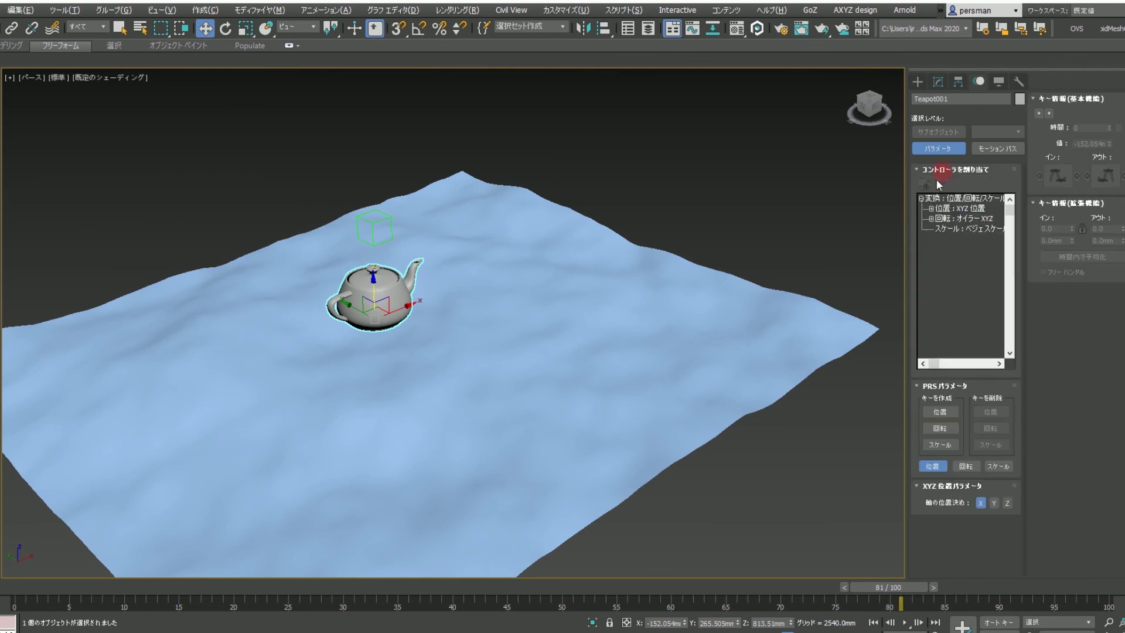
click(923, 185)
click(586, 257)
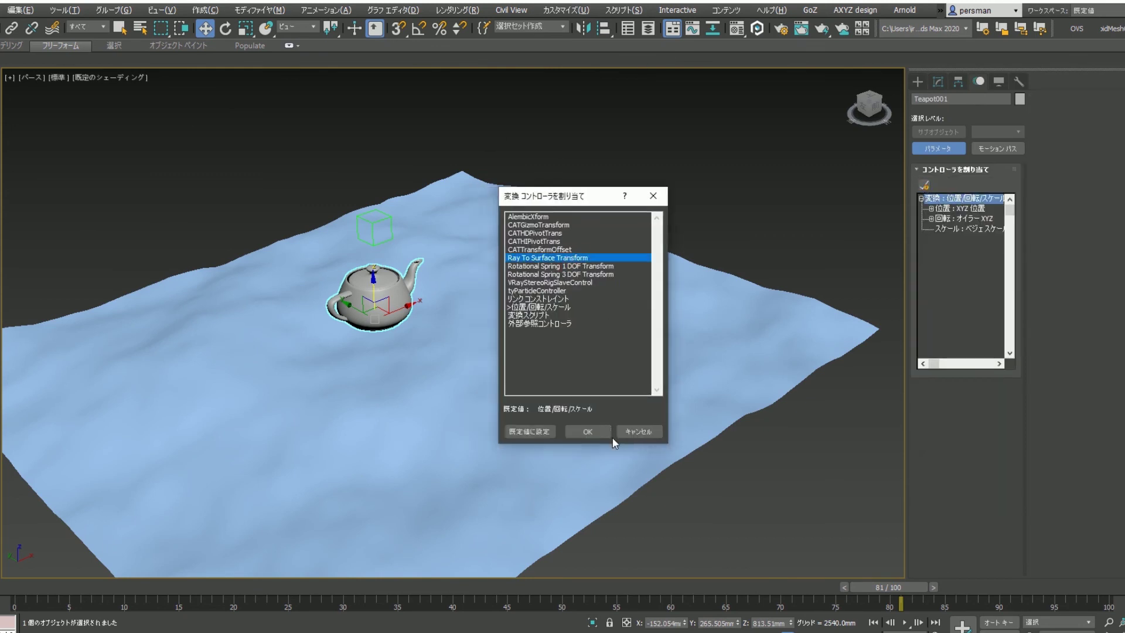
click(622, 433)
Set Plane001 as the surface and Dummy001 as ray caster, then move Dummy001 to test
click(1081, 128)
click(761, 241)
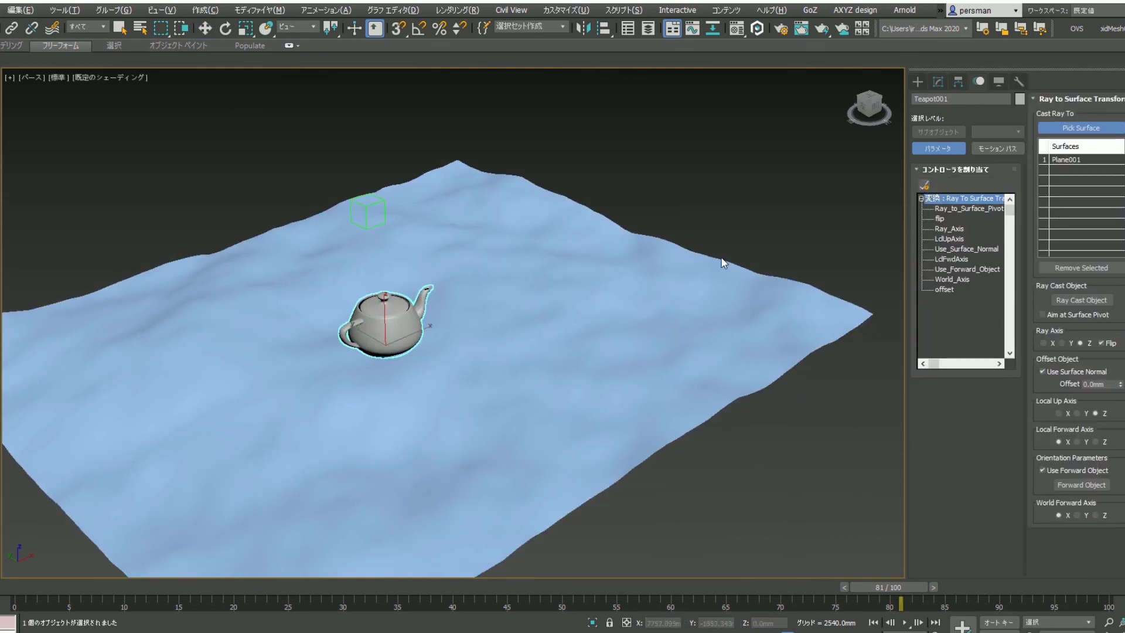
click(370, 206)
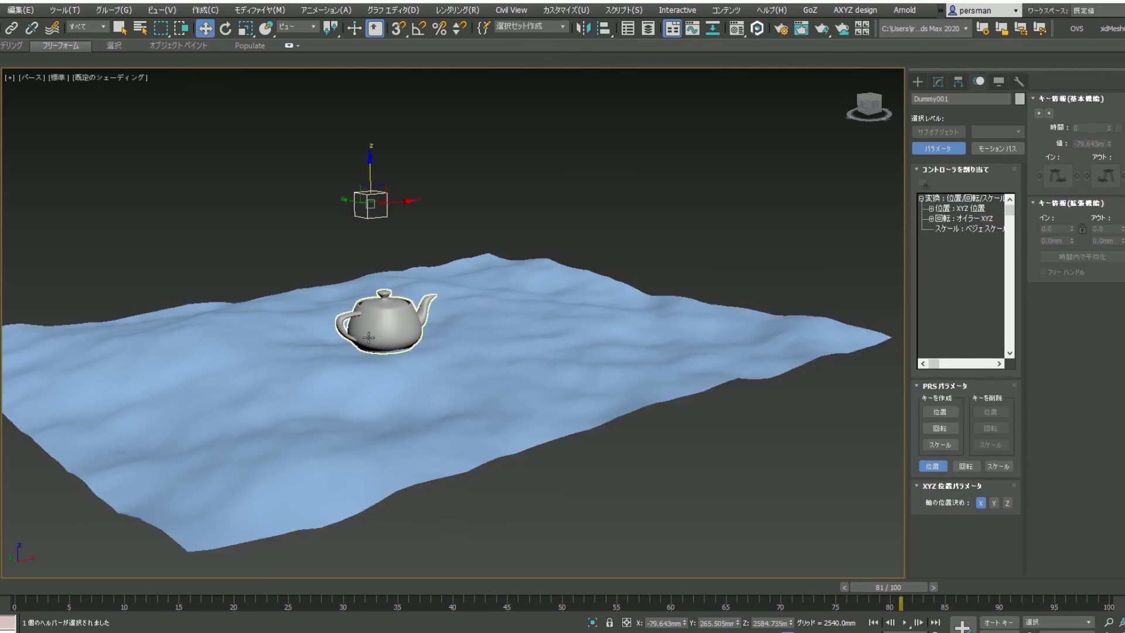
click(1080, 300)
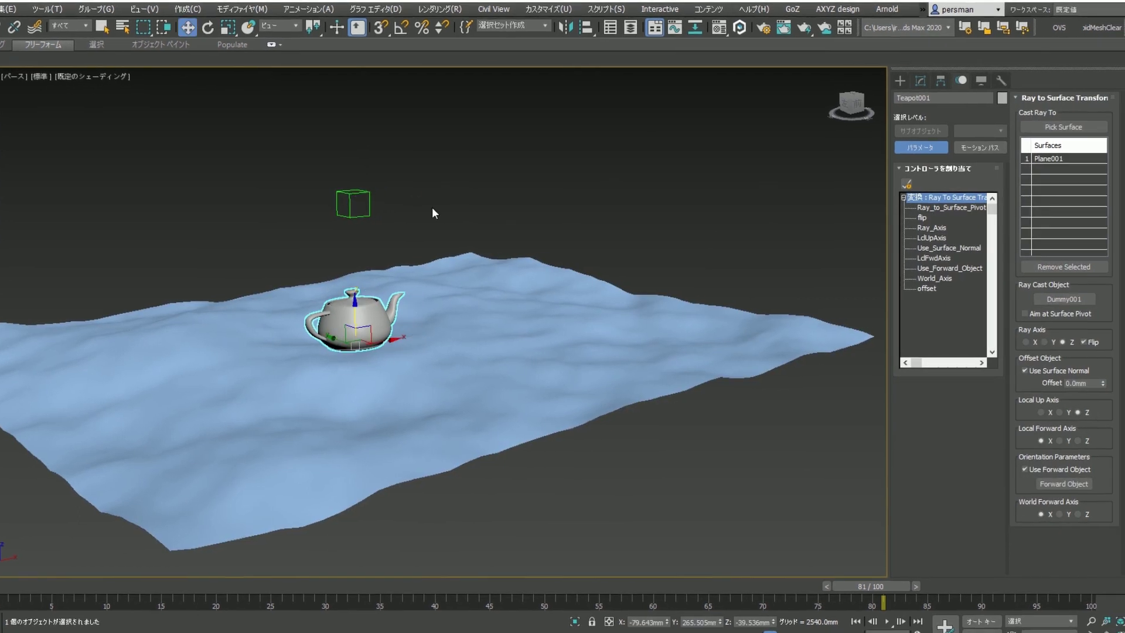
click(369, 203)
mouse_move(381, 201)
mouse_down()
mouse_move(201, 113)
mouse_move(628, 334)
mouse_move(32, 312)
mouse_move(463, 227)
mouse_move(530, 225)
mouse_up()
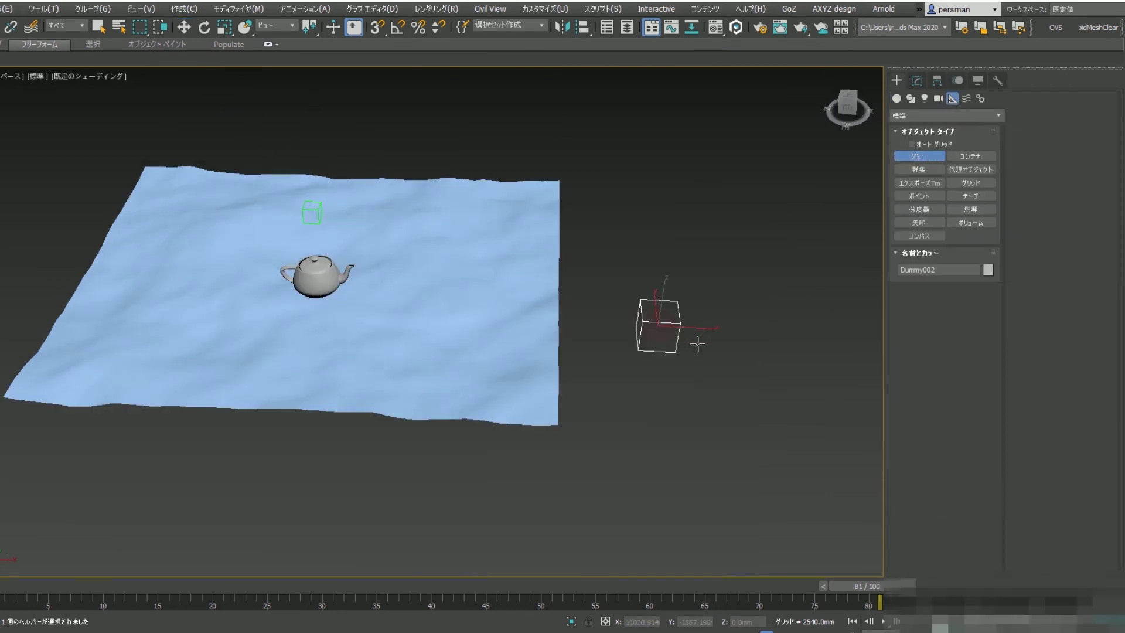
Pick Dummy002 as the teapot's Forward Object and move it upper left and higher
click(1060, 484)
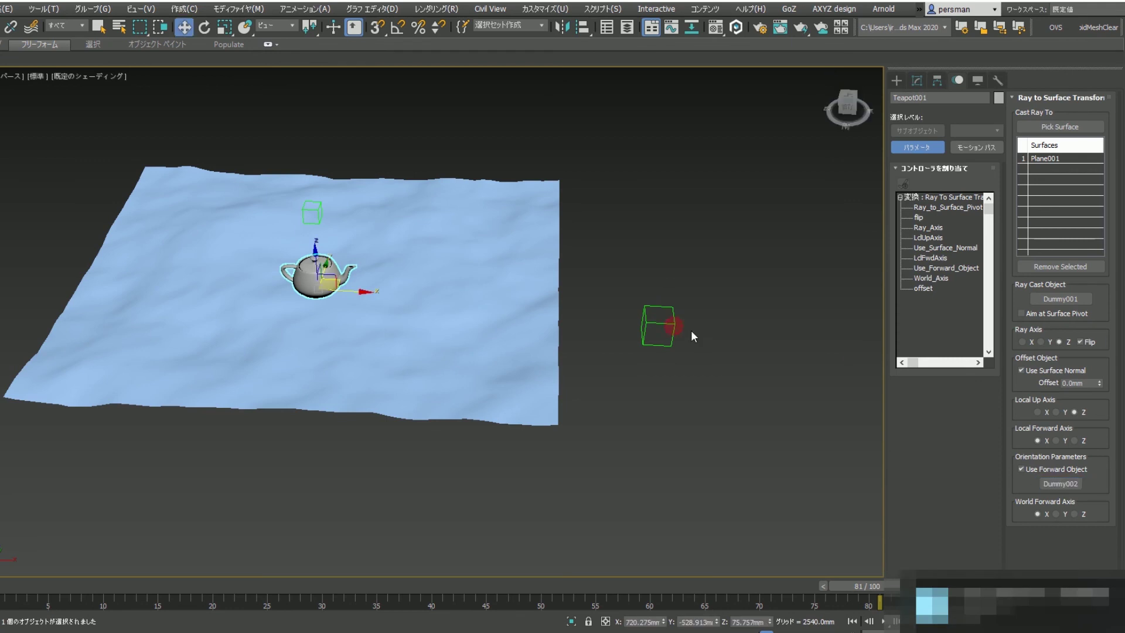
click(659, 325)
mouse_move(658, 325)
mouse_down()
mouse_move(217, 150)
mouse_move(556, 356)
mouse_up()
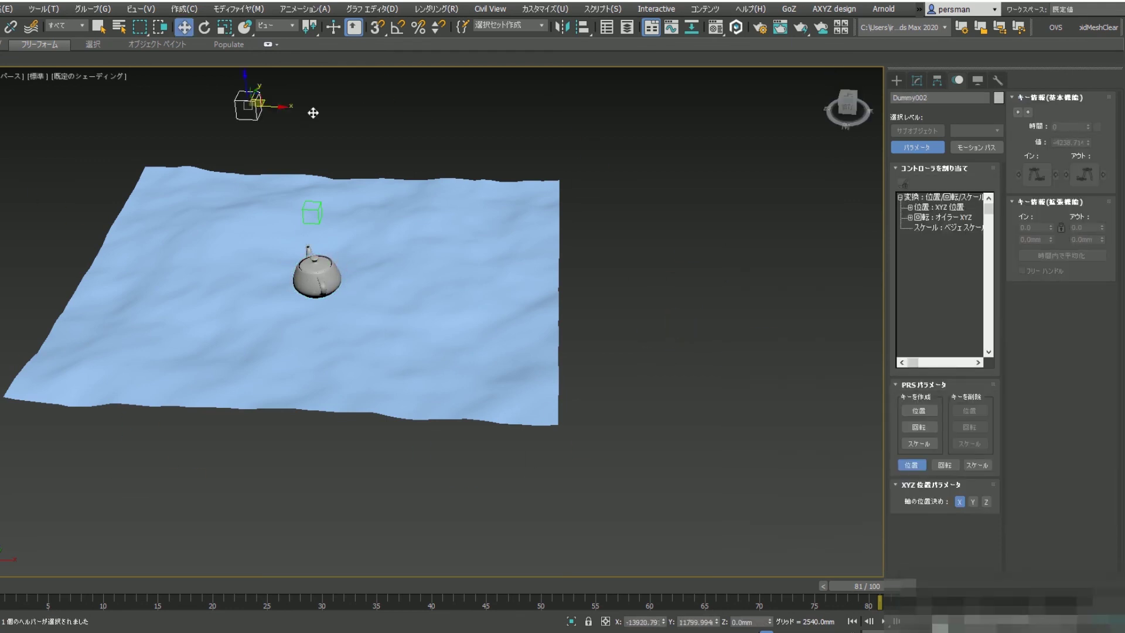
drag(683, 278, 680, 253)
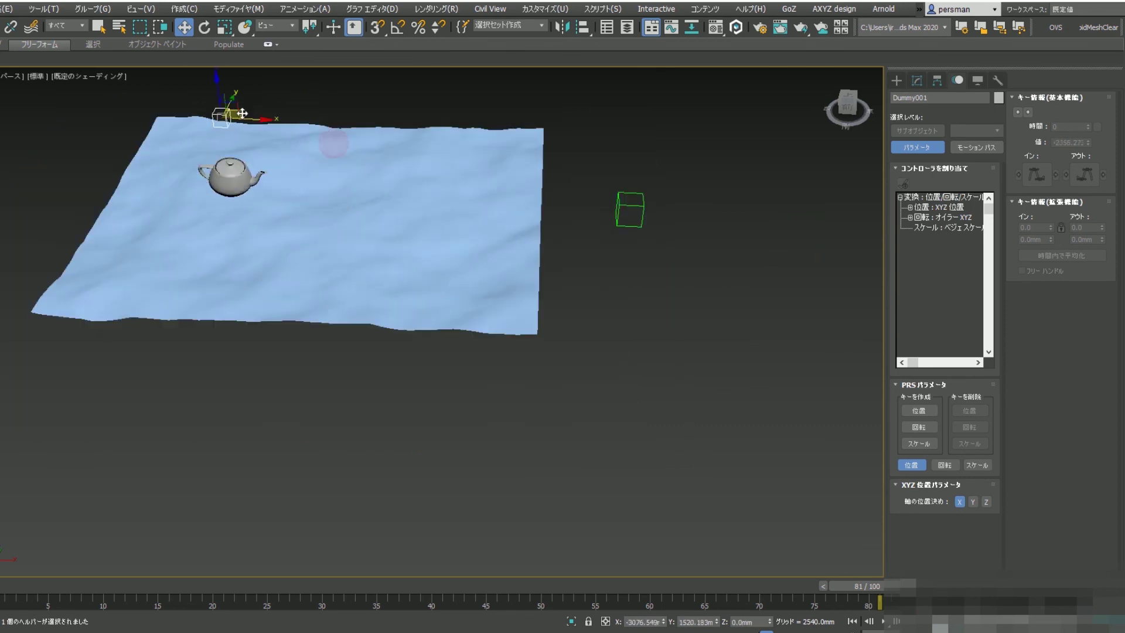
With Auto Key on, key Dummy001 positions at frames 43 and 100, then play back
drag(320, 218, 209, 104)
key(n)
drag(883, 600, 41, 559)
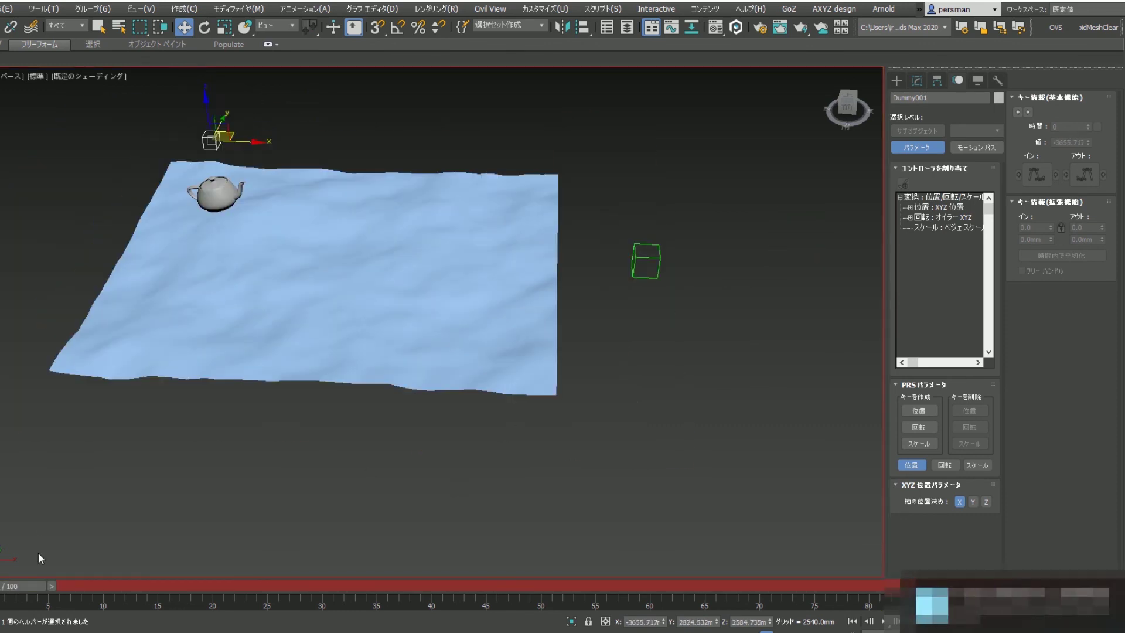
drag(251, 604, 322, 586)
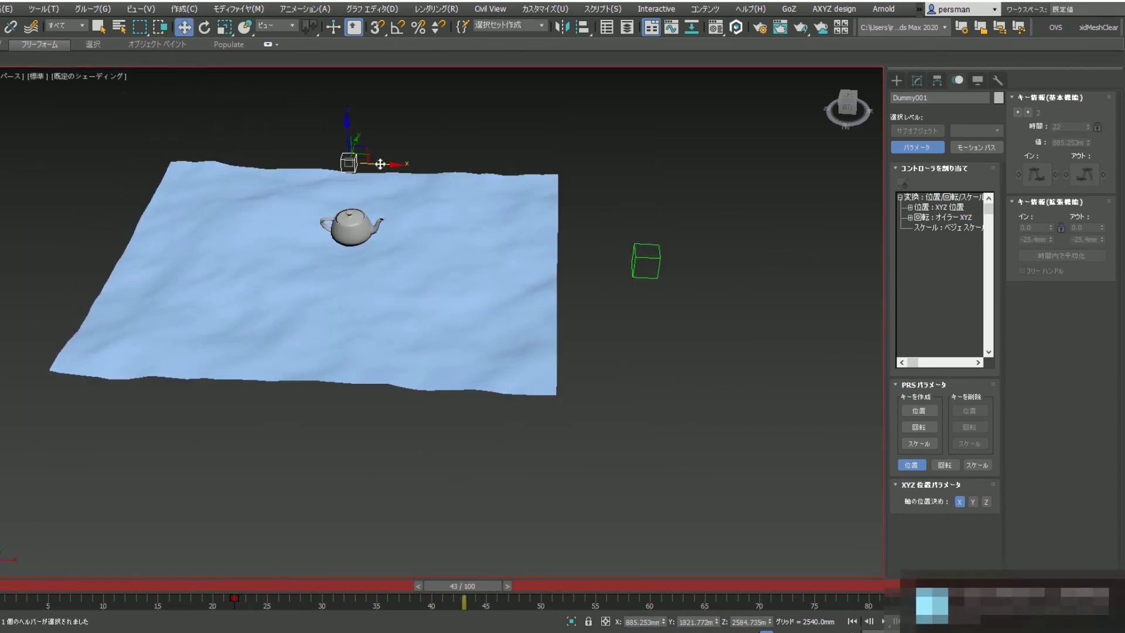
drag(391, 174, 268, 200)
drag(464, 586, 715, 586)
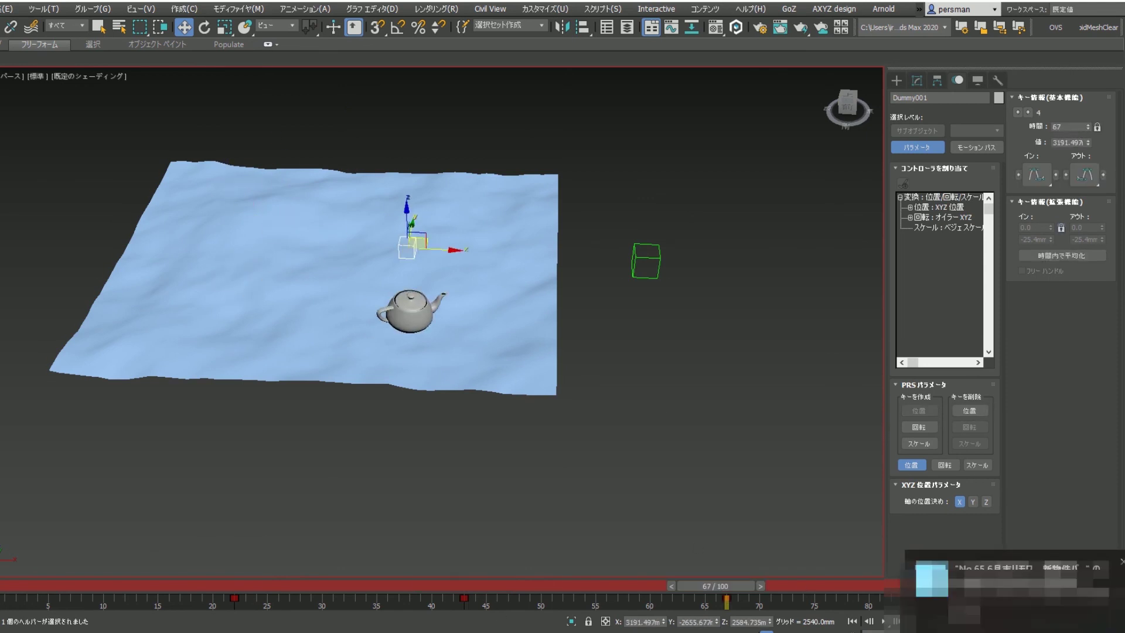
click(507, 276)
key(End)
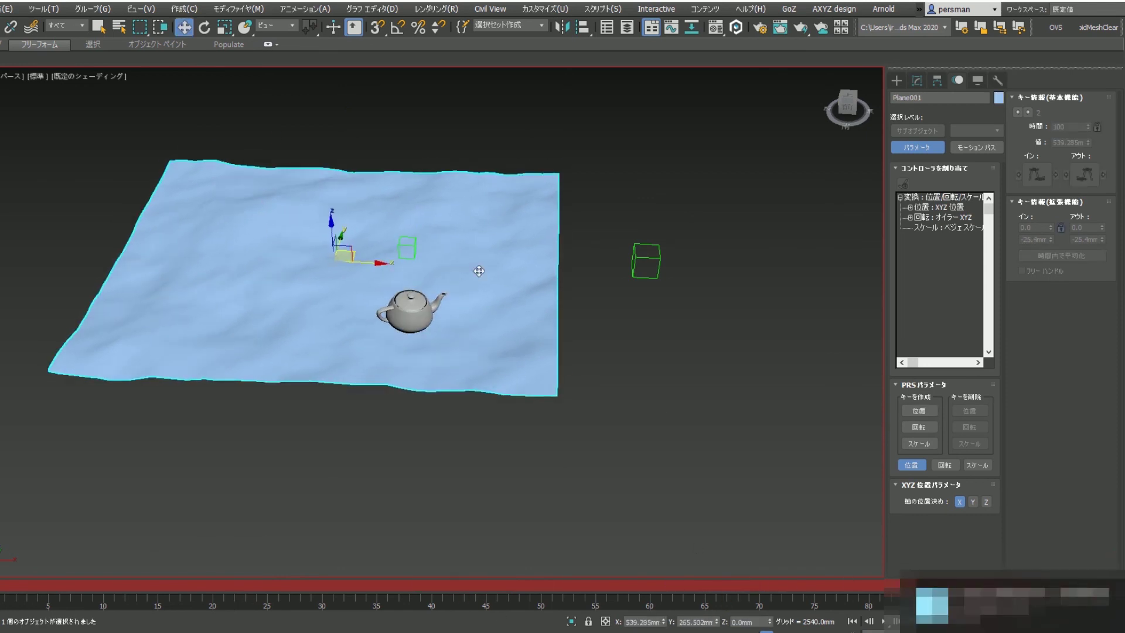
click(413, 253)
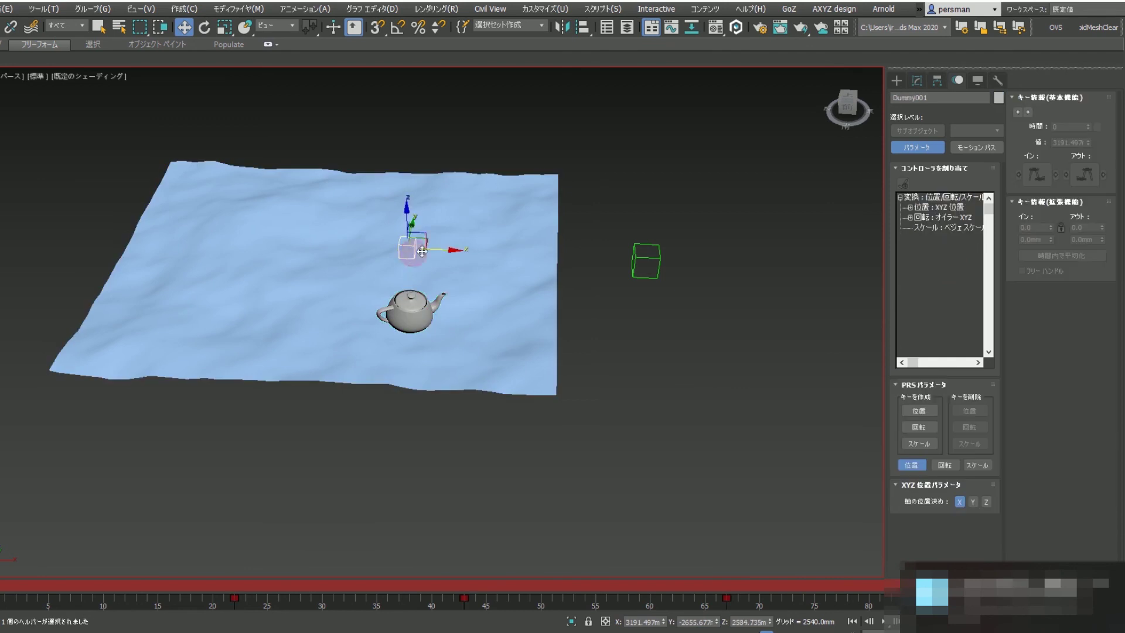
drag(413, 253, 417, 172)
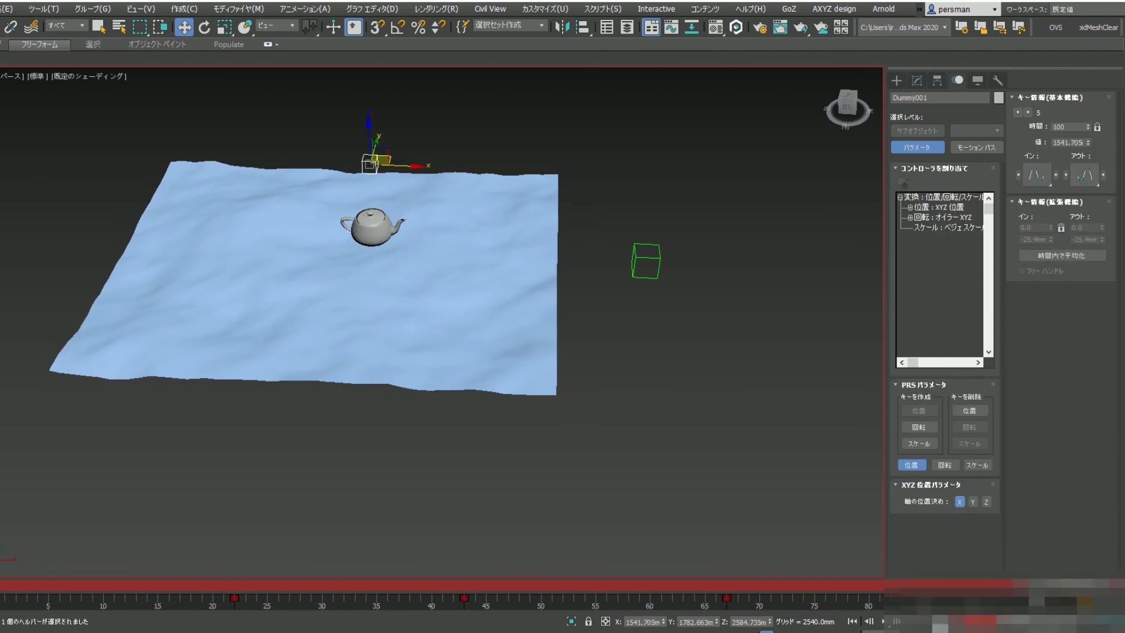
key(Home)
key(slash)
Key Dummy002 positions at frames 19, 62 and 78
drag(665, 258, 617, 174)
mouse_move(234, 585)
mouse_down()
mouse_move(460, 599)
mouse_move(668, 586)
mouse_up()
drag(510, 441, 161, 443)
drag(688, 583, 856, 594)
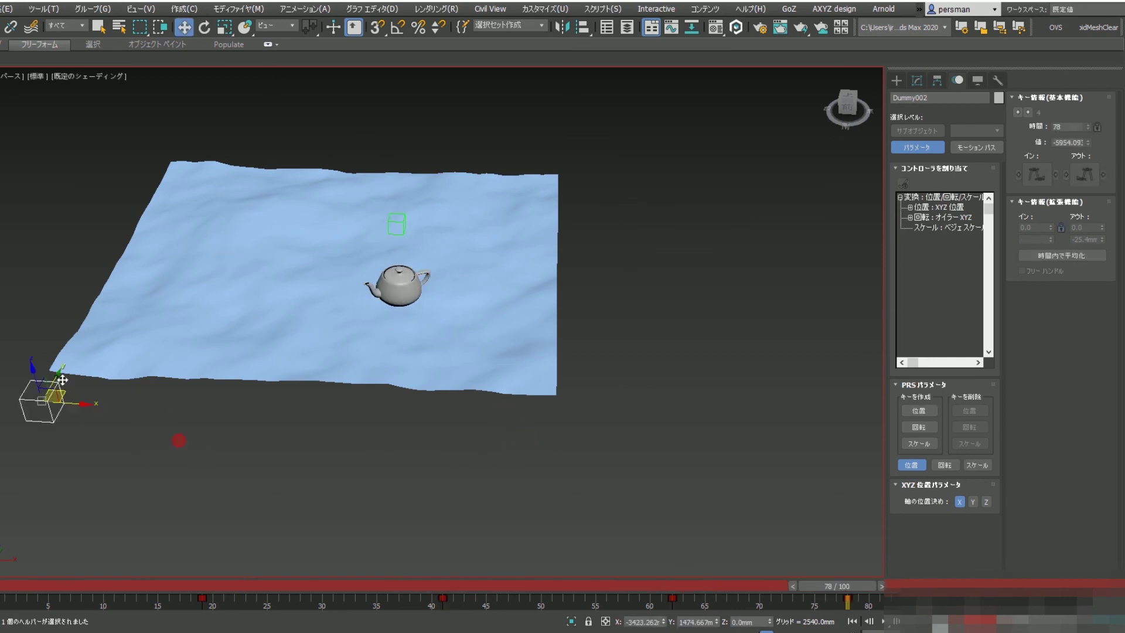
drag(178, 440, 100, 177)
Turn off Auto Key, return to frame 0, and enable Animate Noise on Plane001, then play back
click(972, 622)
key(Home)
click(410, 305)
click(917, 80)
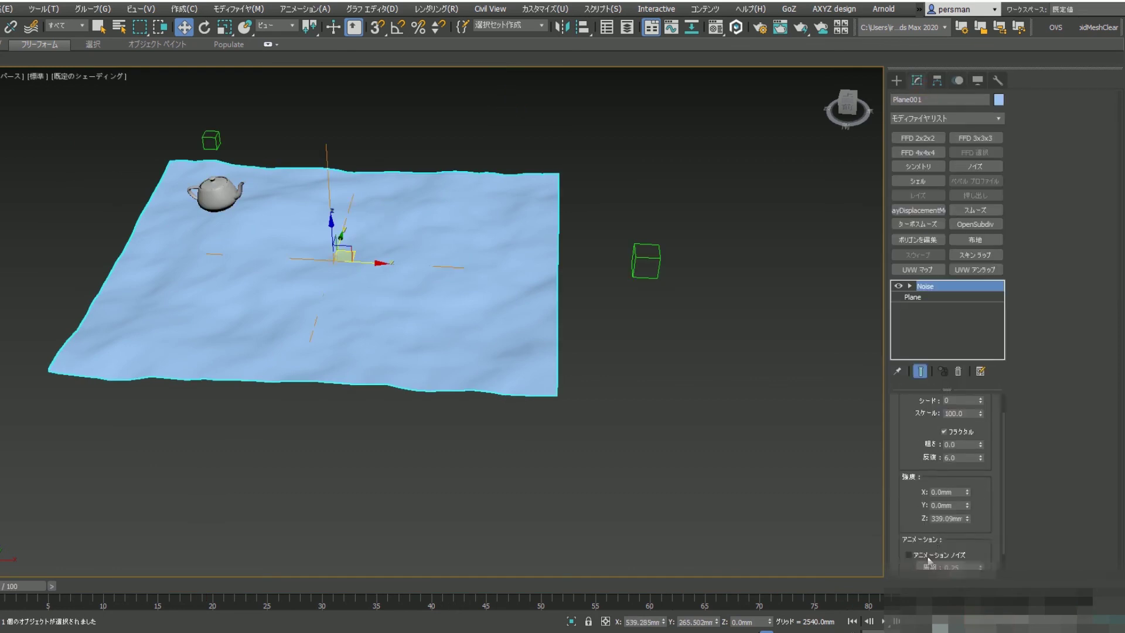
click(688, 393)
click(884, 621)
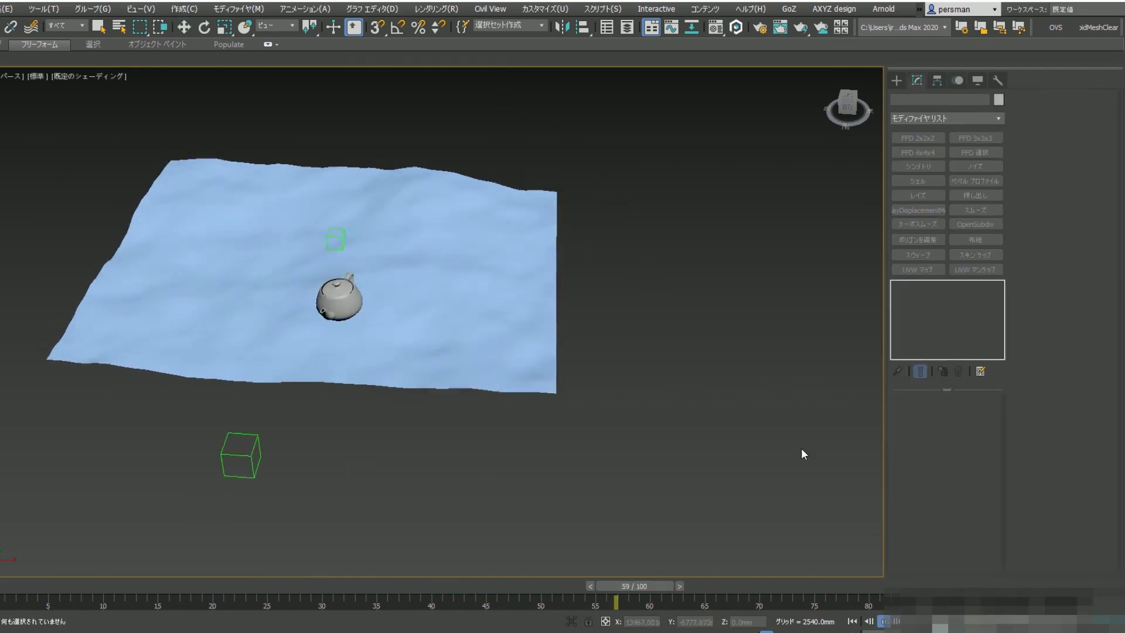
Set Plane001's Noise frequency to 0.1, after briefly trying 0.5
click(543, 314)
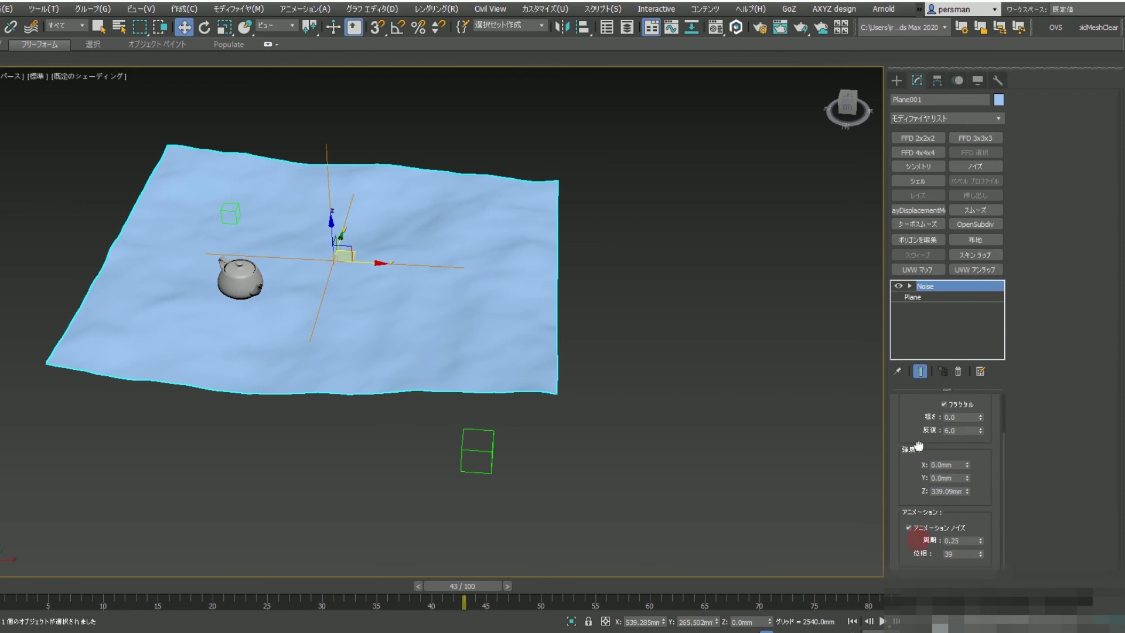
double_click(945, 541)
text(0.5)
key(Return)
text(0.1)
key(Return)
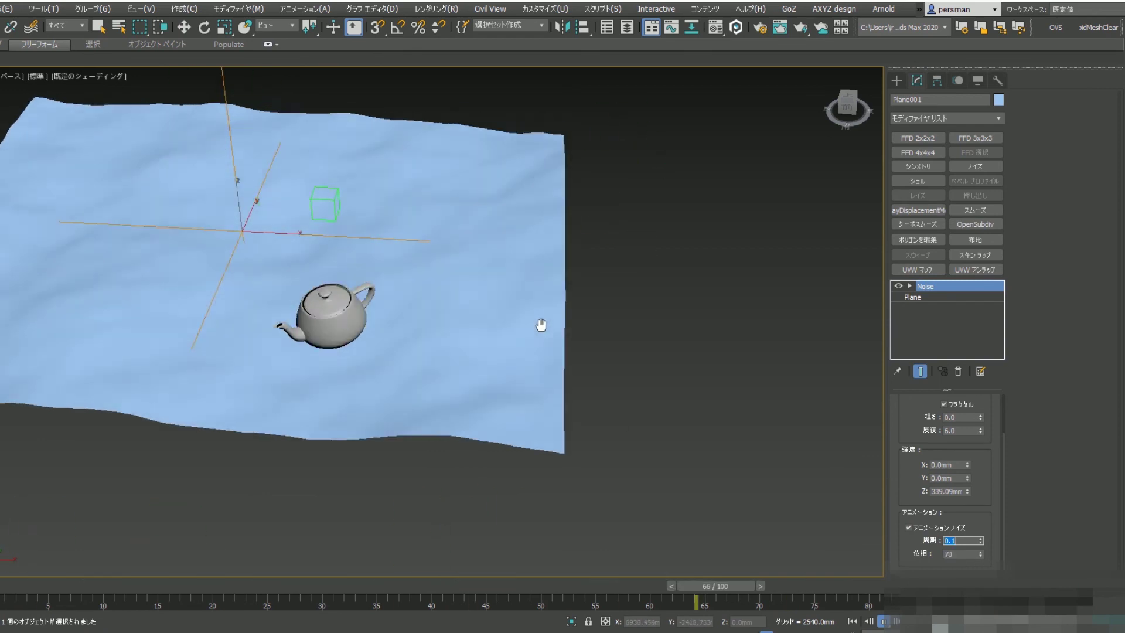